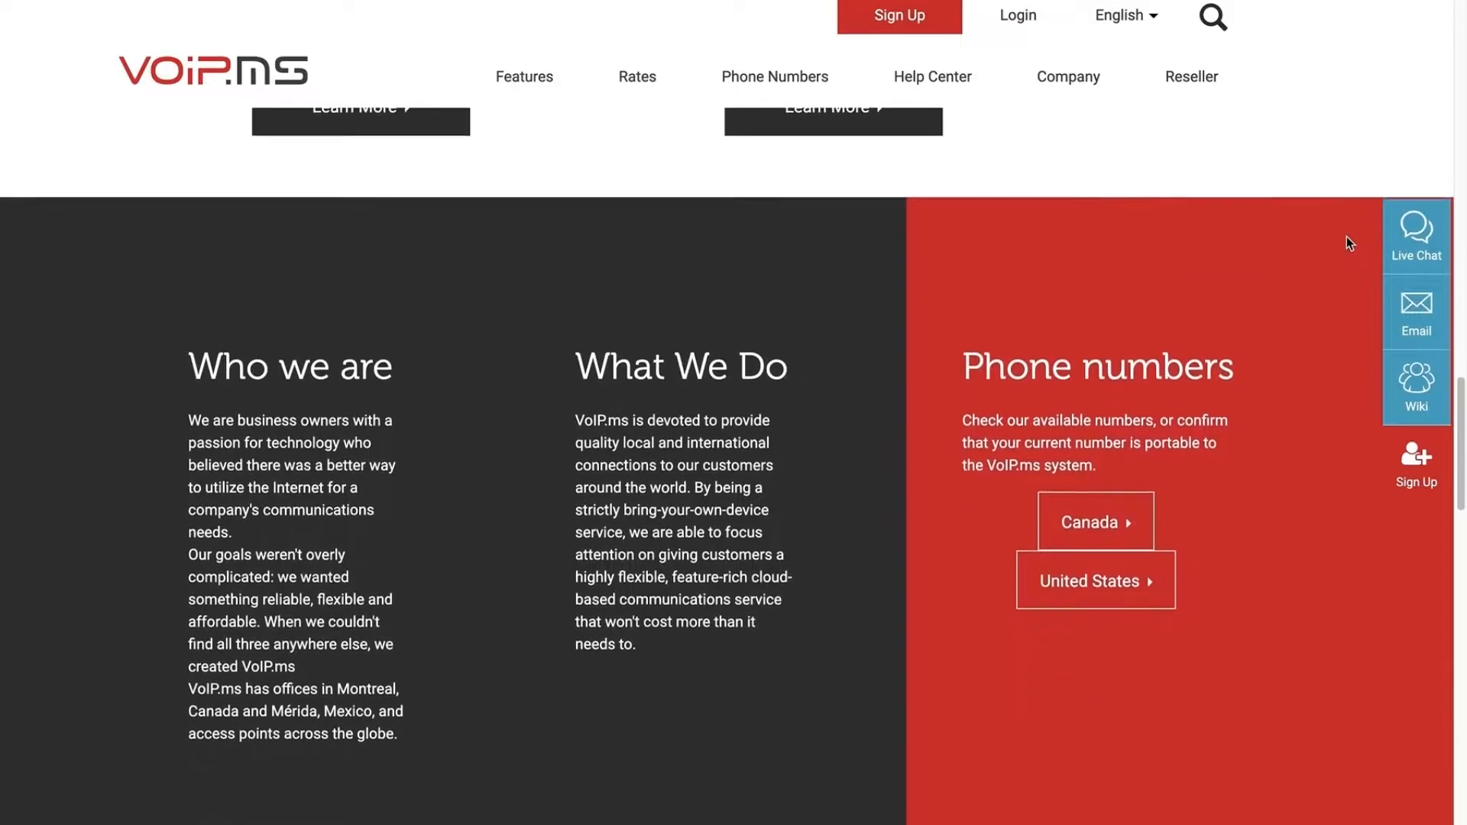
Sign in to the VoIP.ms customer portal with the account e-mail and password.
scroll(1348, 243, "down", 1)
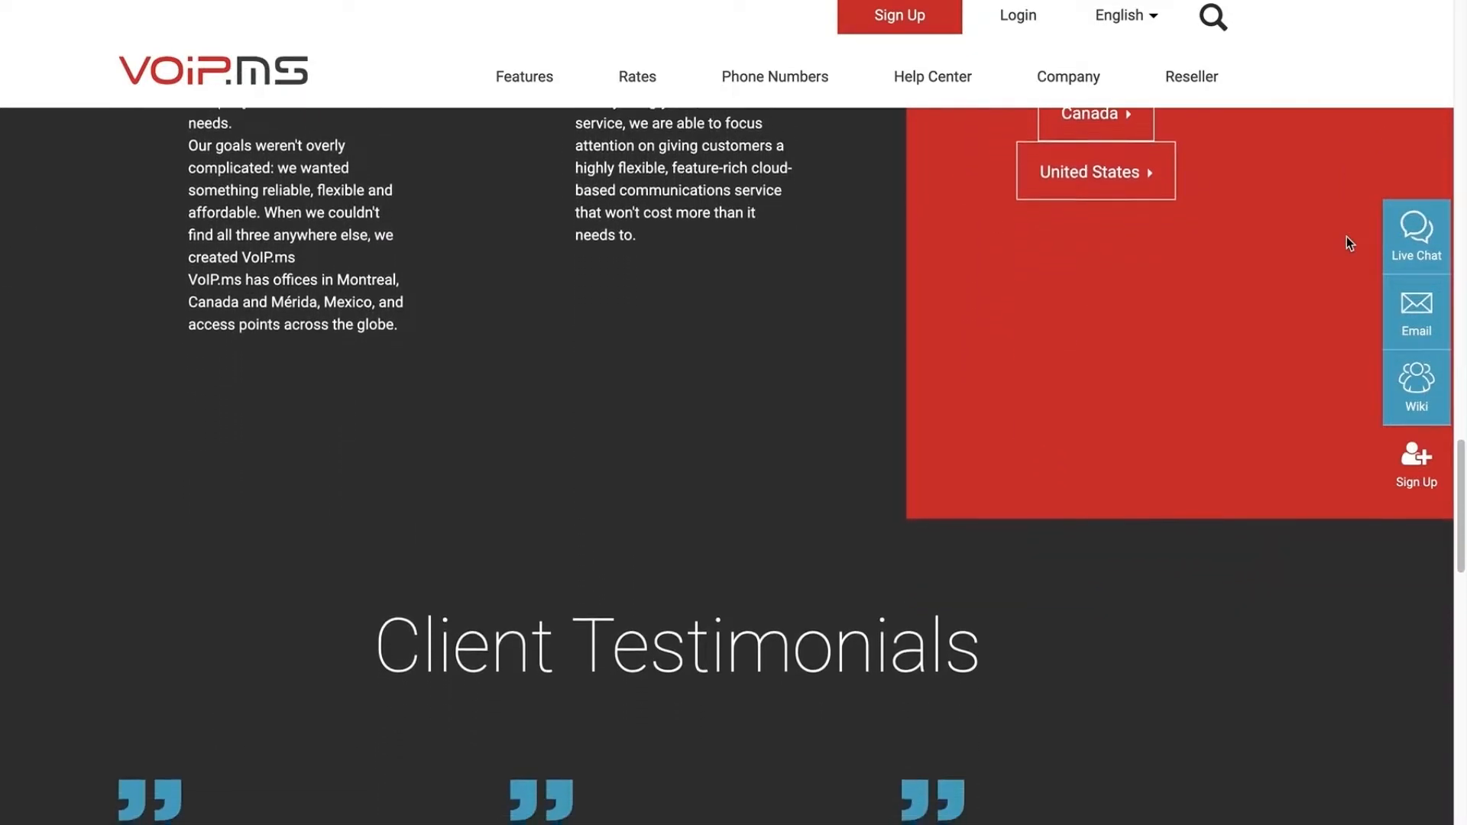
scroll(1348, 243, "down", 3)
scroll(1346, 243, "down", 5)
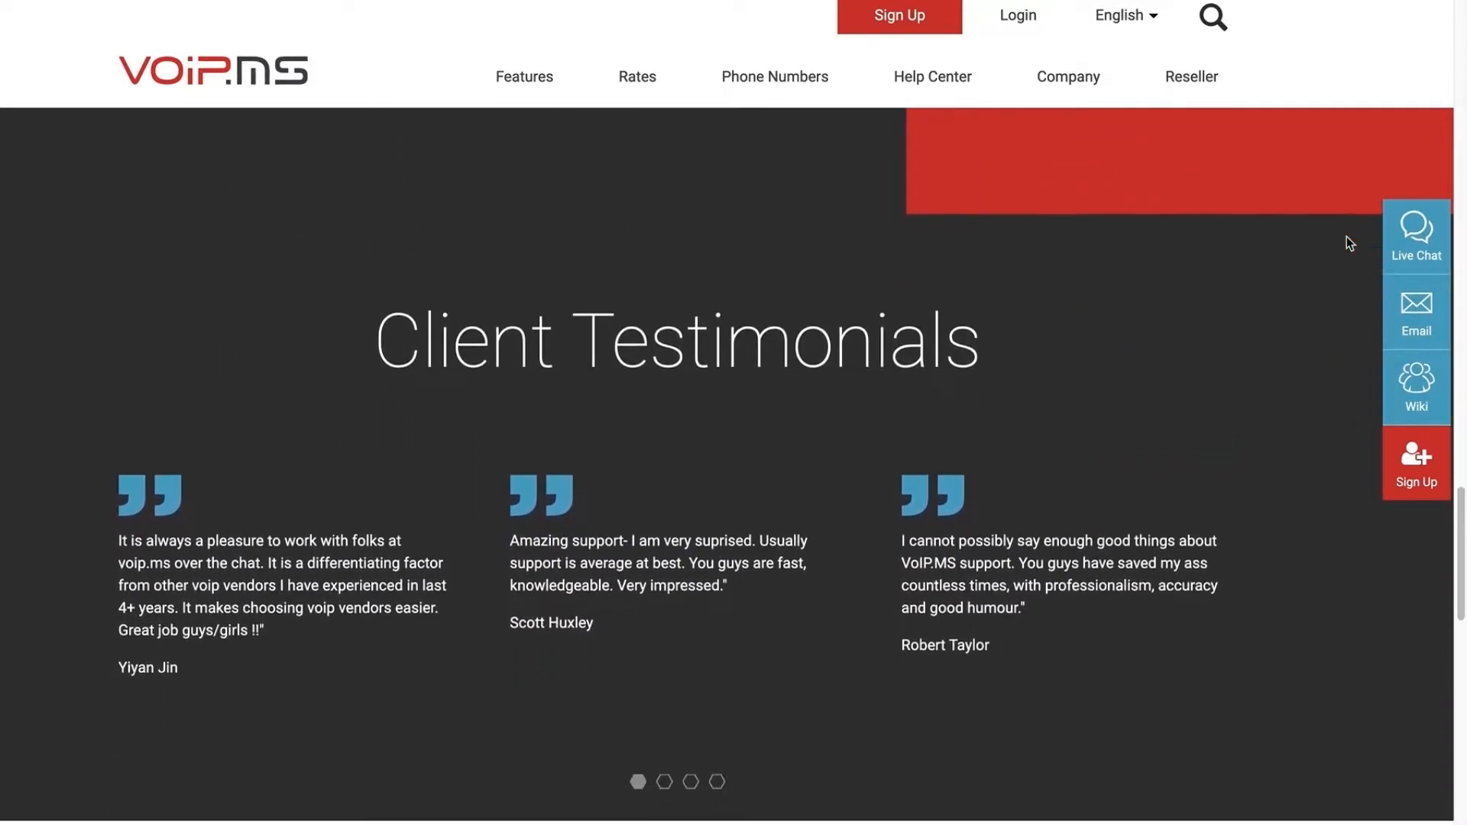
scroll(1349, 243, "down", 1)
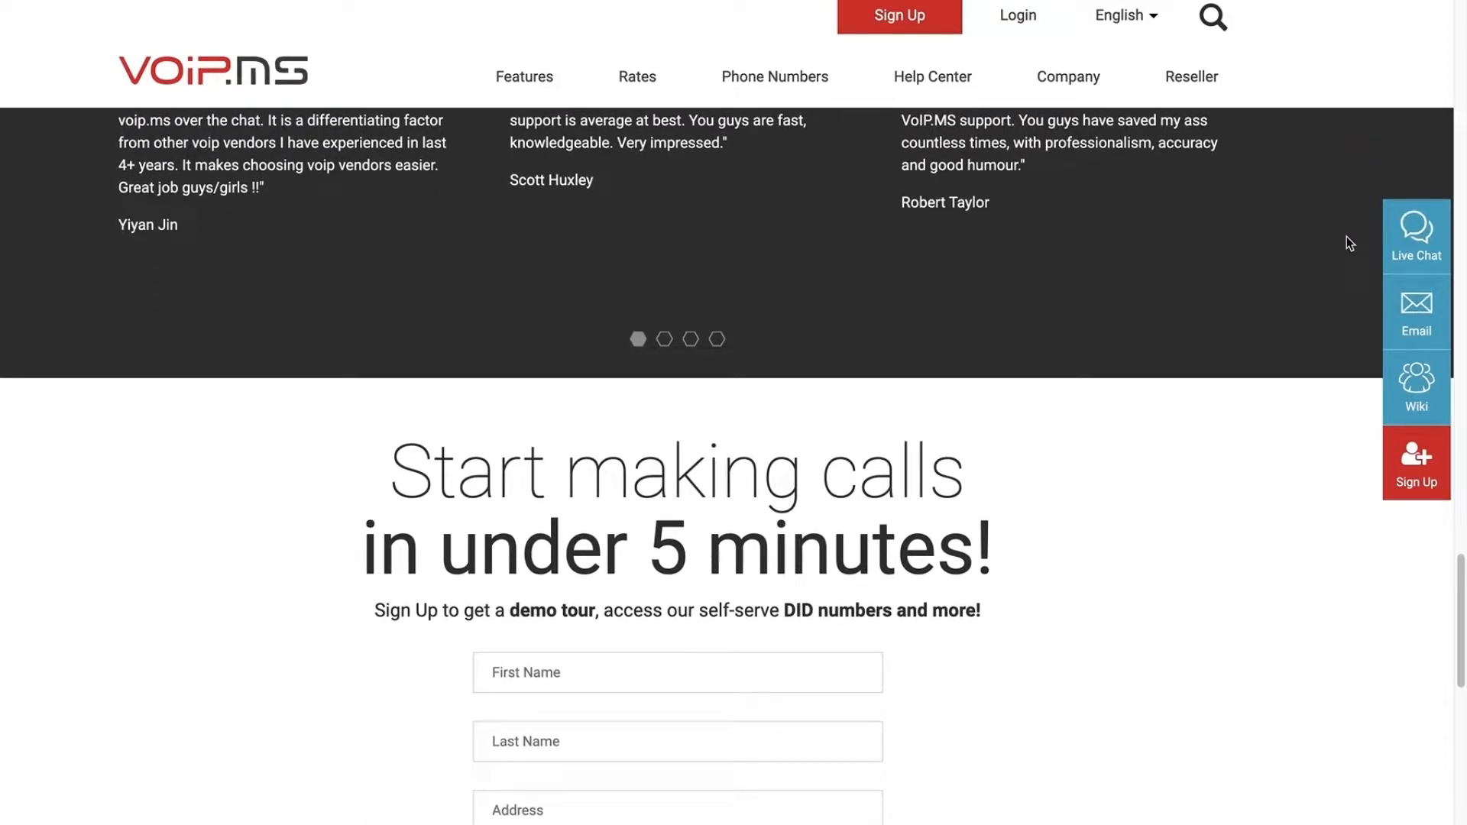
left_click(1026, 18)
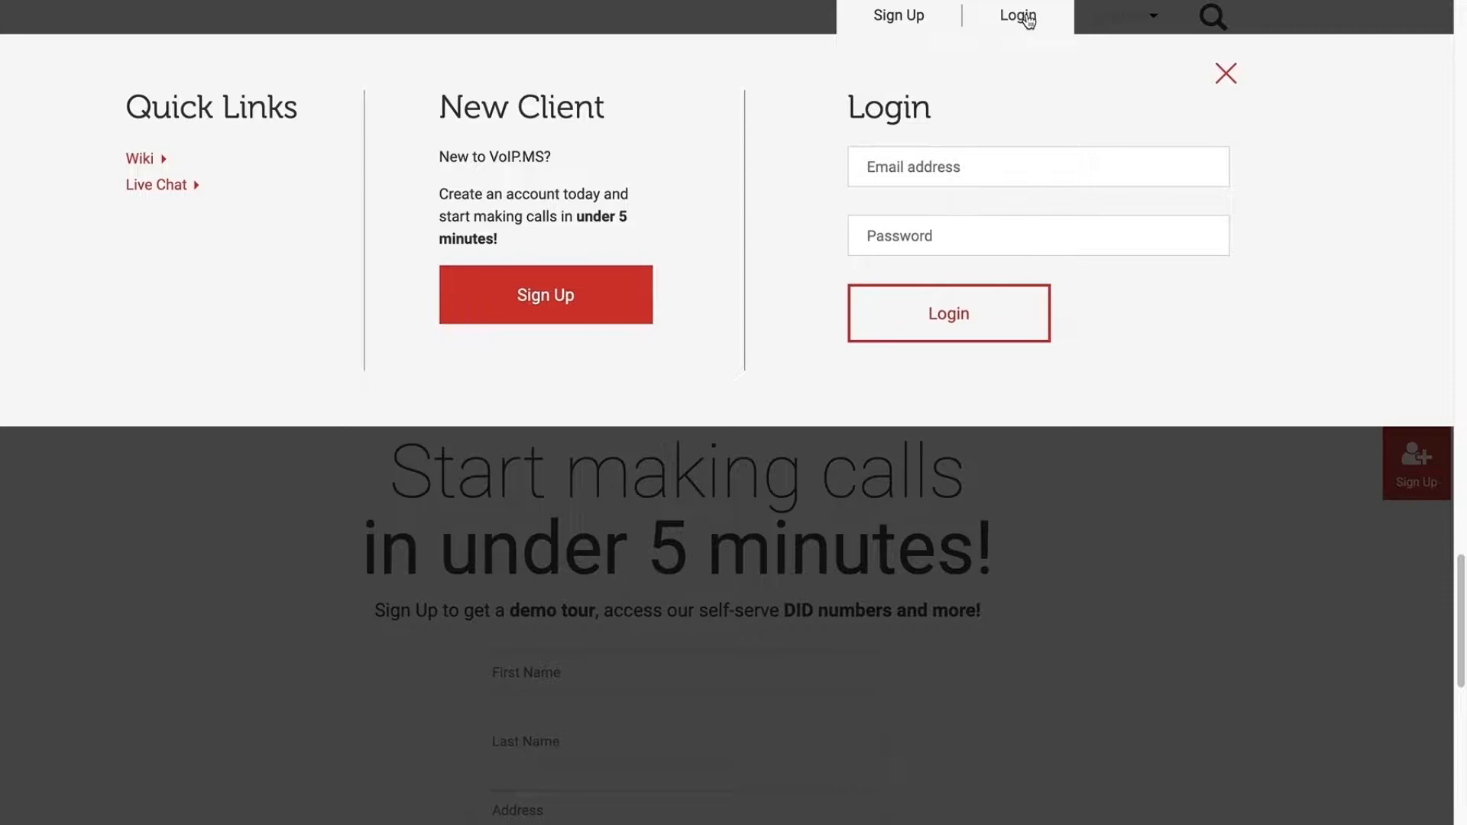
left_click(1018, 162)
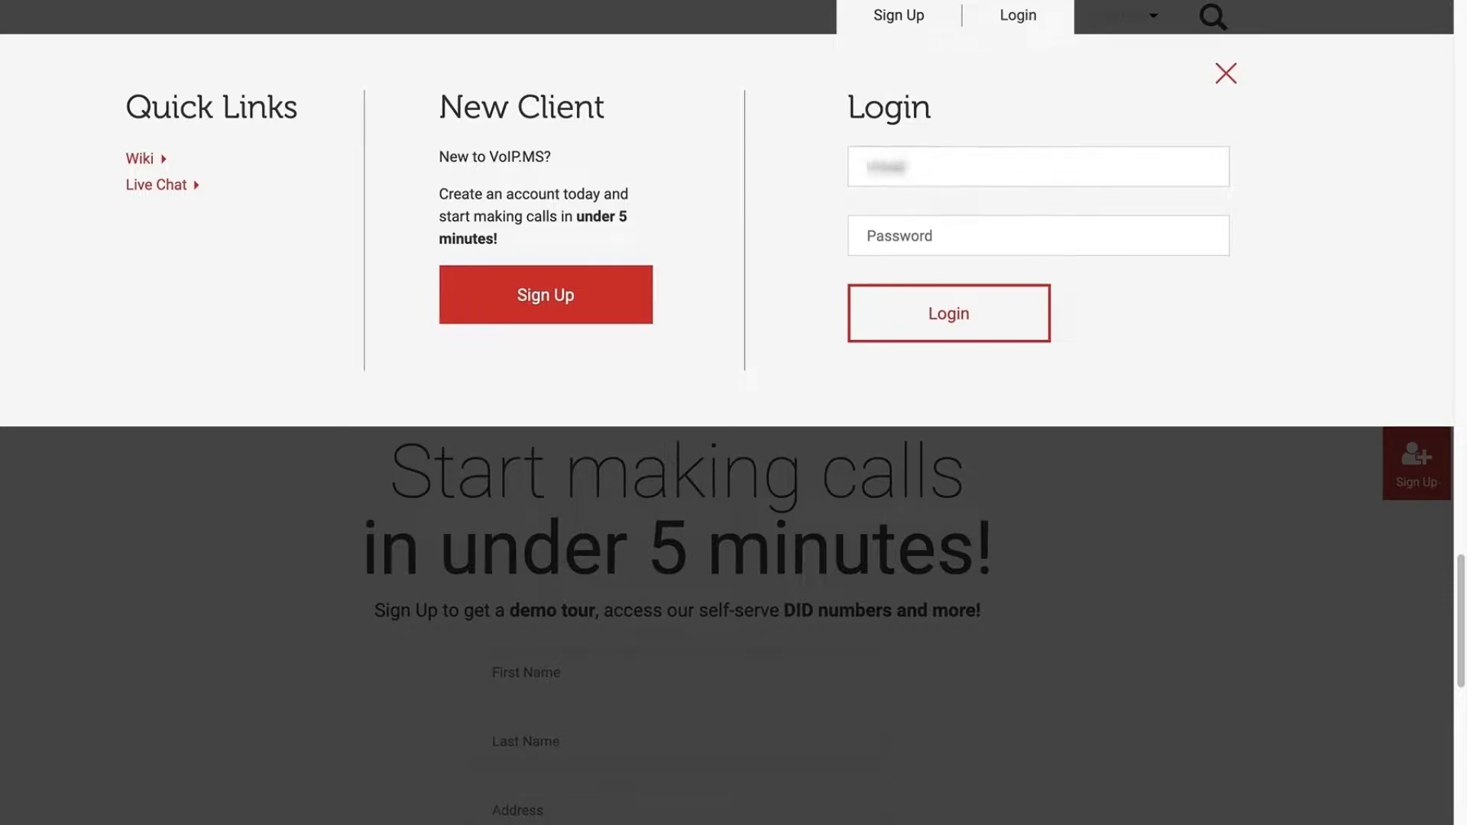
key("Tab")
key("super+v")
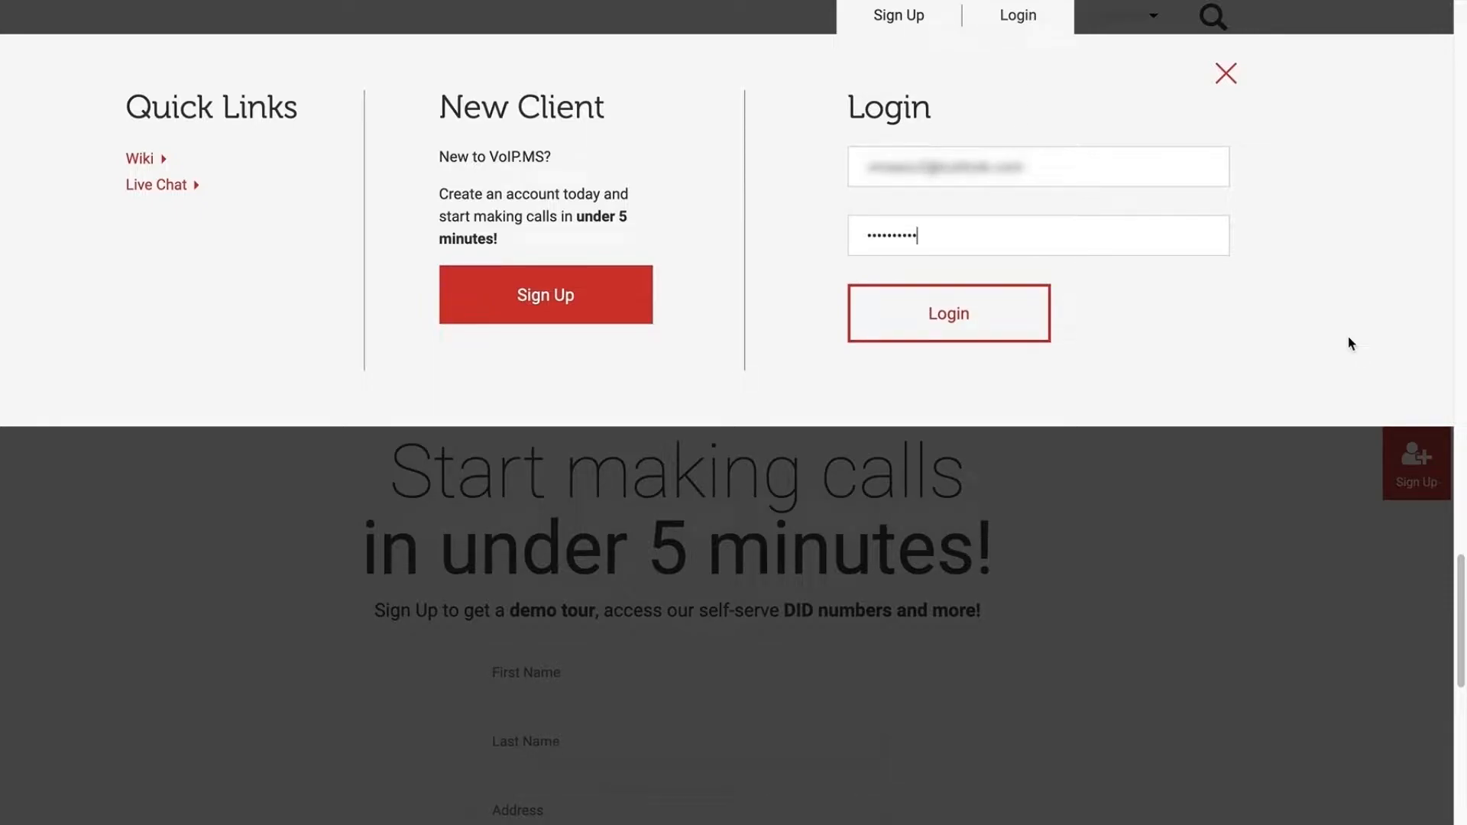
left_click(1008, 333)
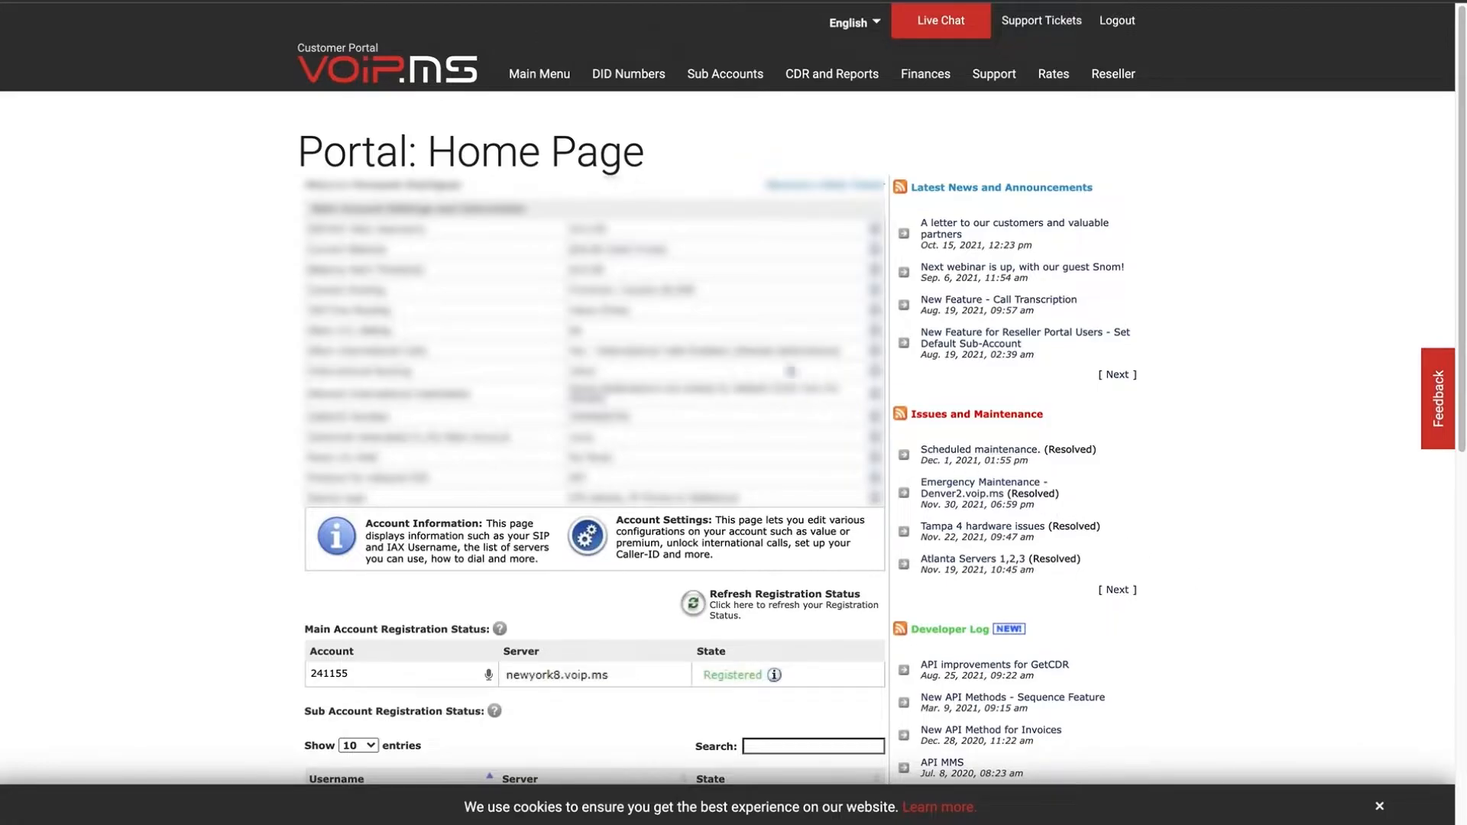
Go to Account Settings and show the Account Restrictions section.
mouse_move(534, 85)
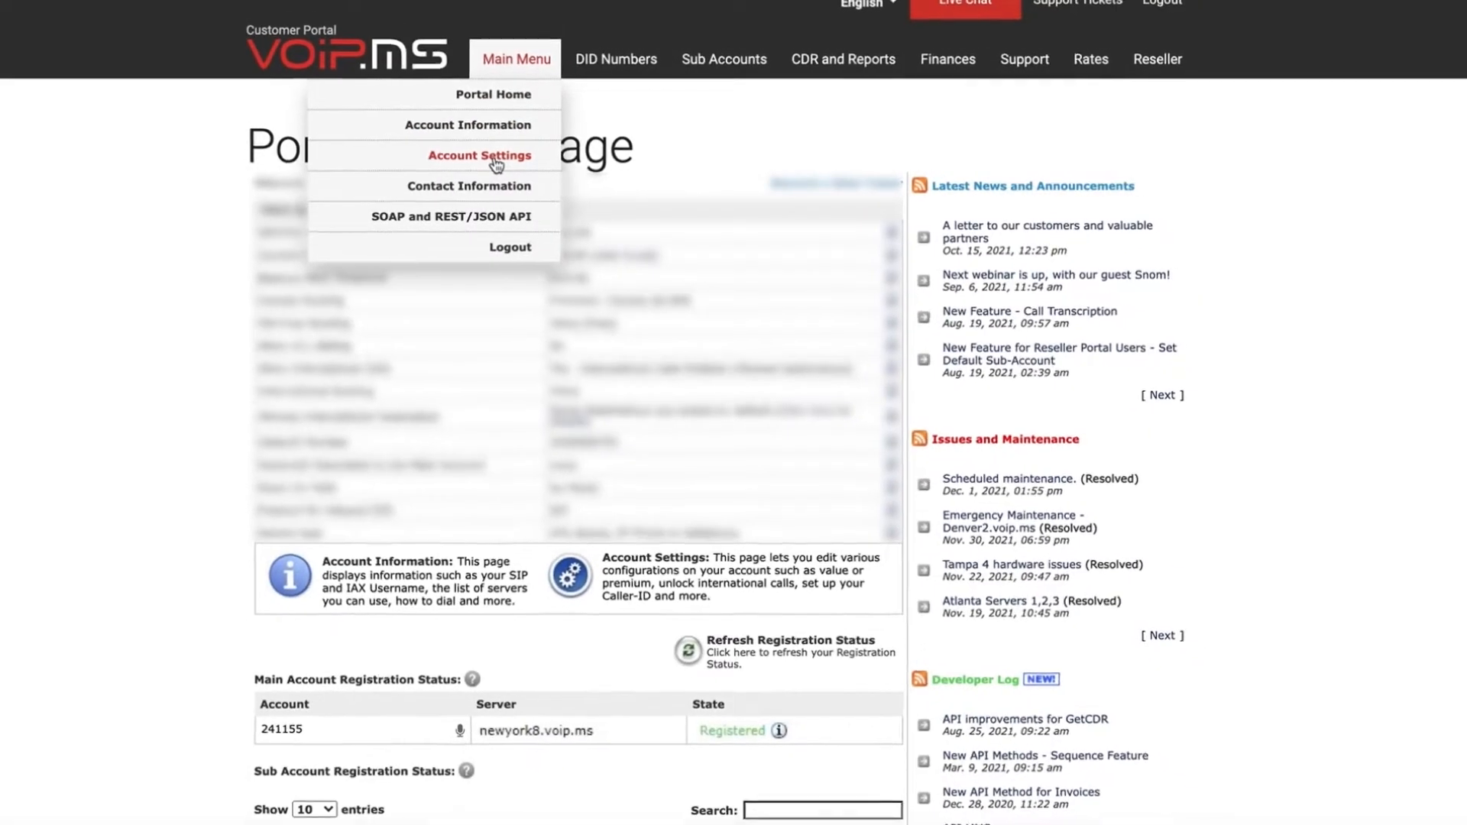
left_click(492, 160)
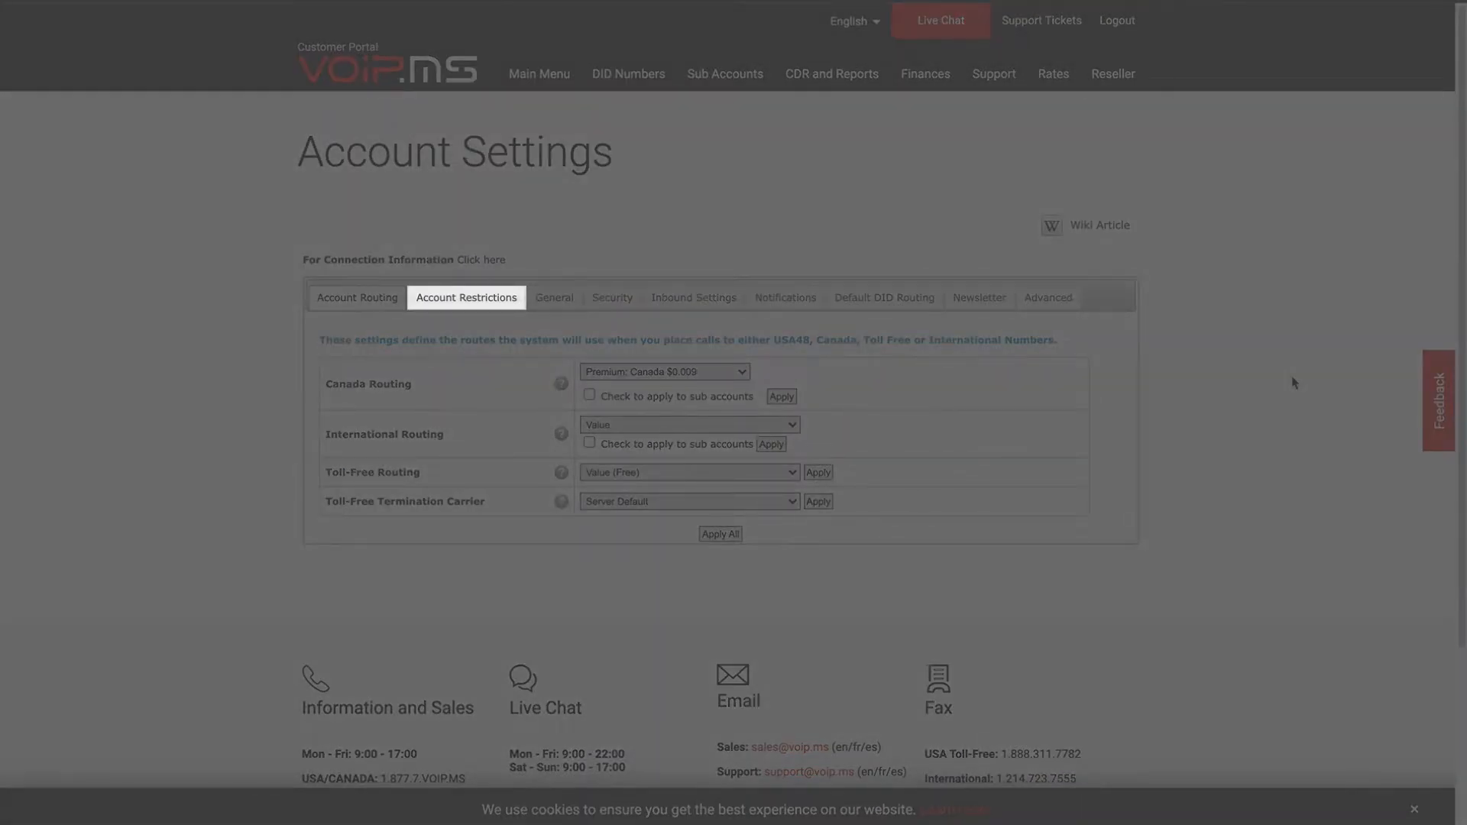
left_click(510, 297)
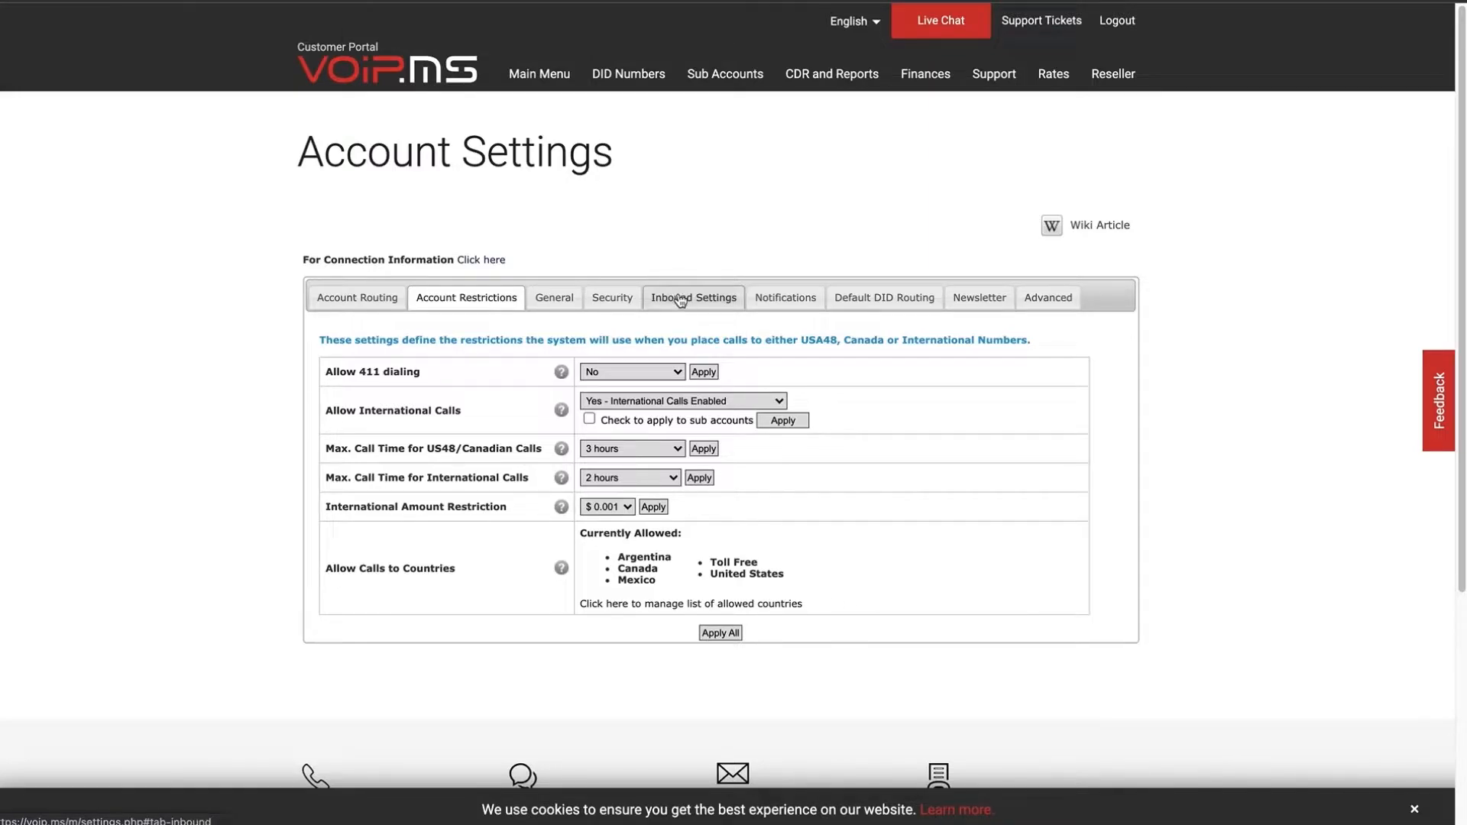
Set Allow International Calls to 'Yes - International Calls Enabled' for the main and all sub accounts.
left_click(779, 401)
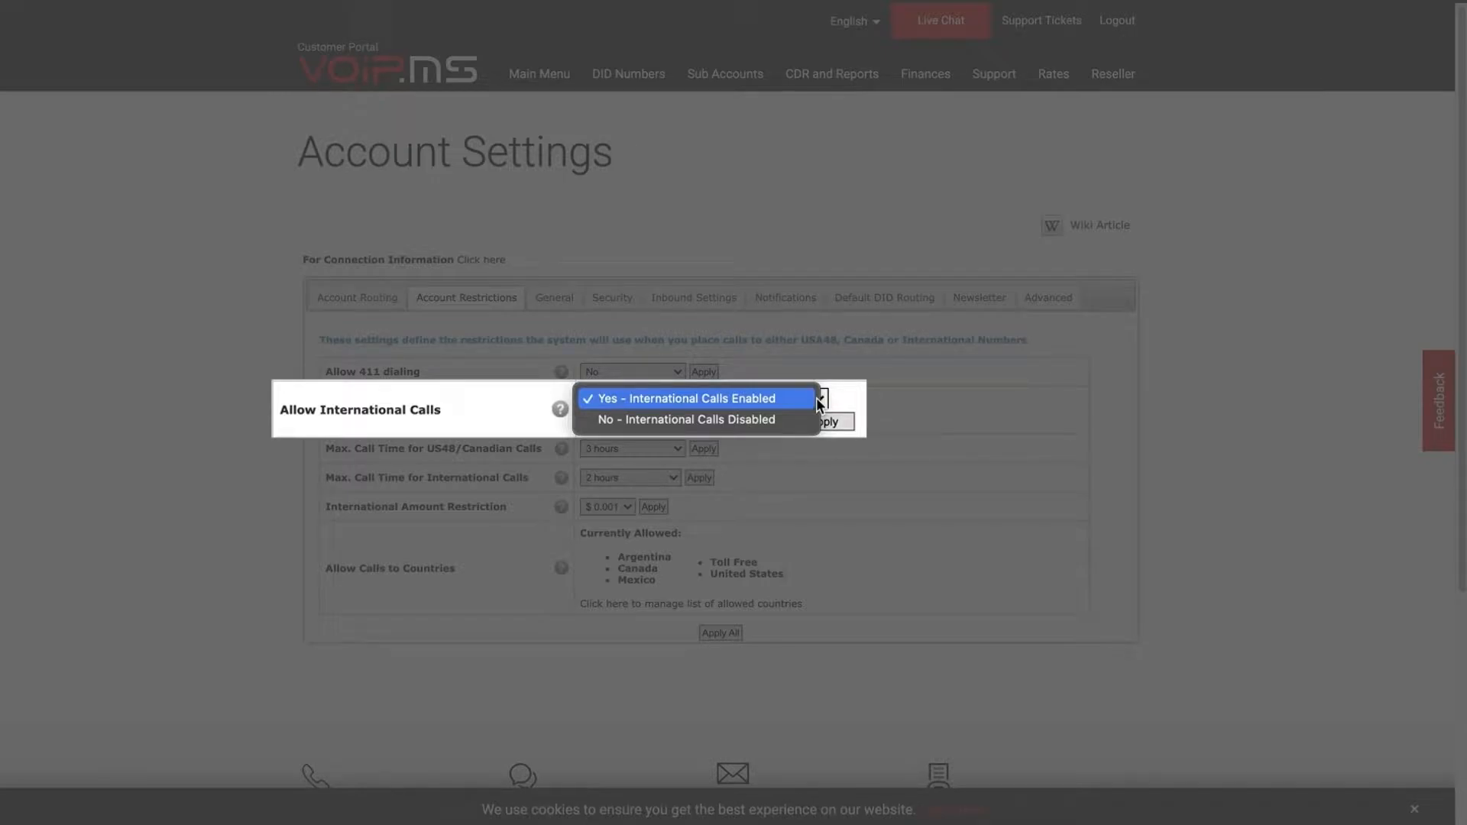
left_click(816, 398)
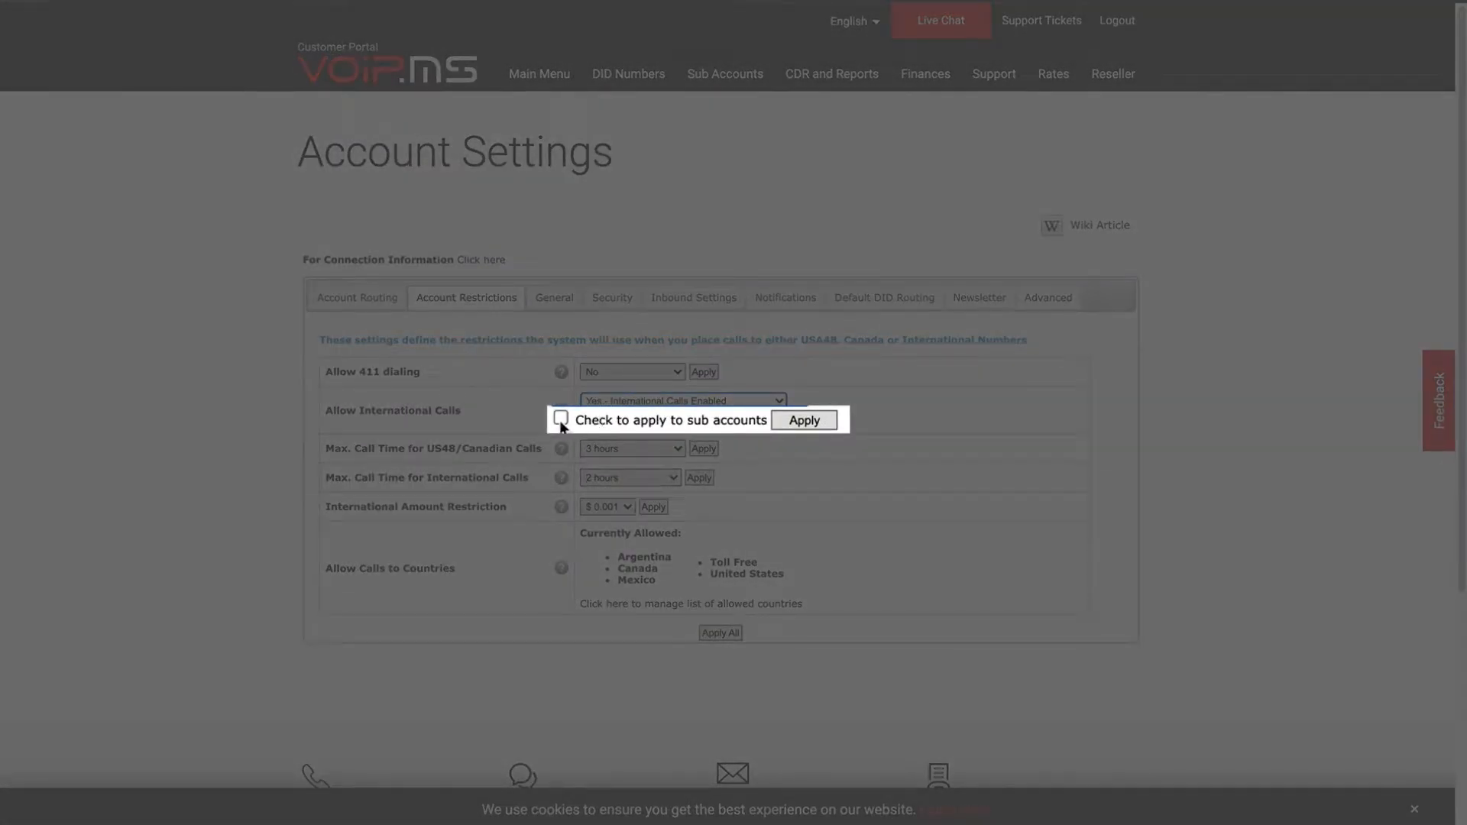
left_click(561, 419)
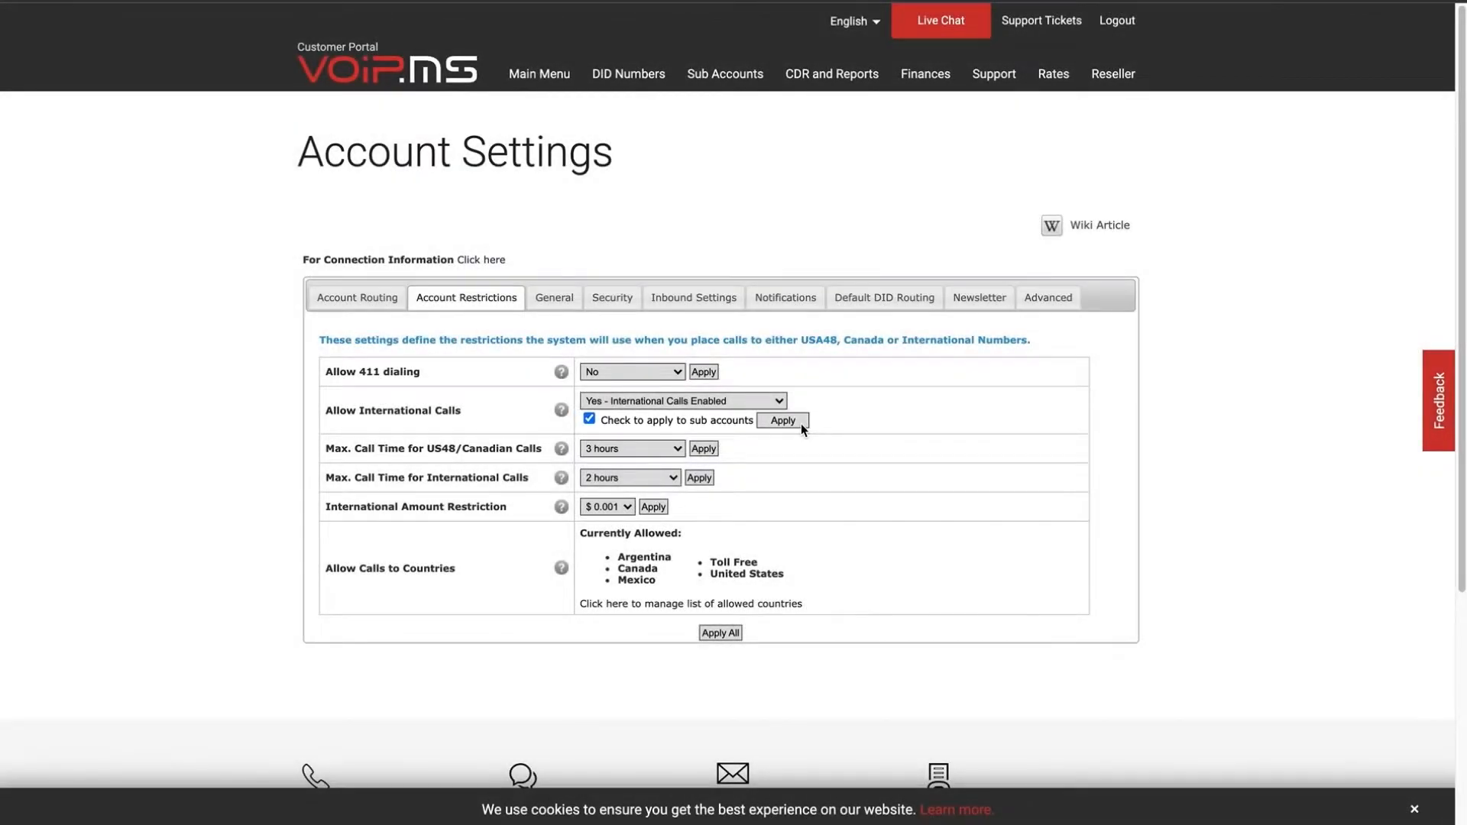
left_click(800, 423)
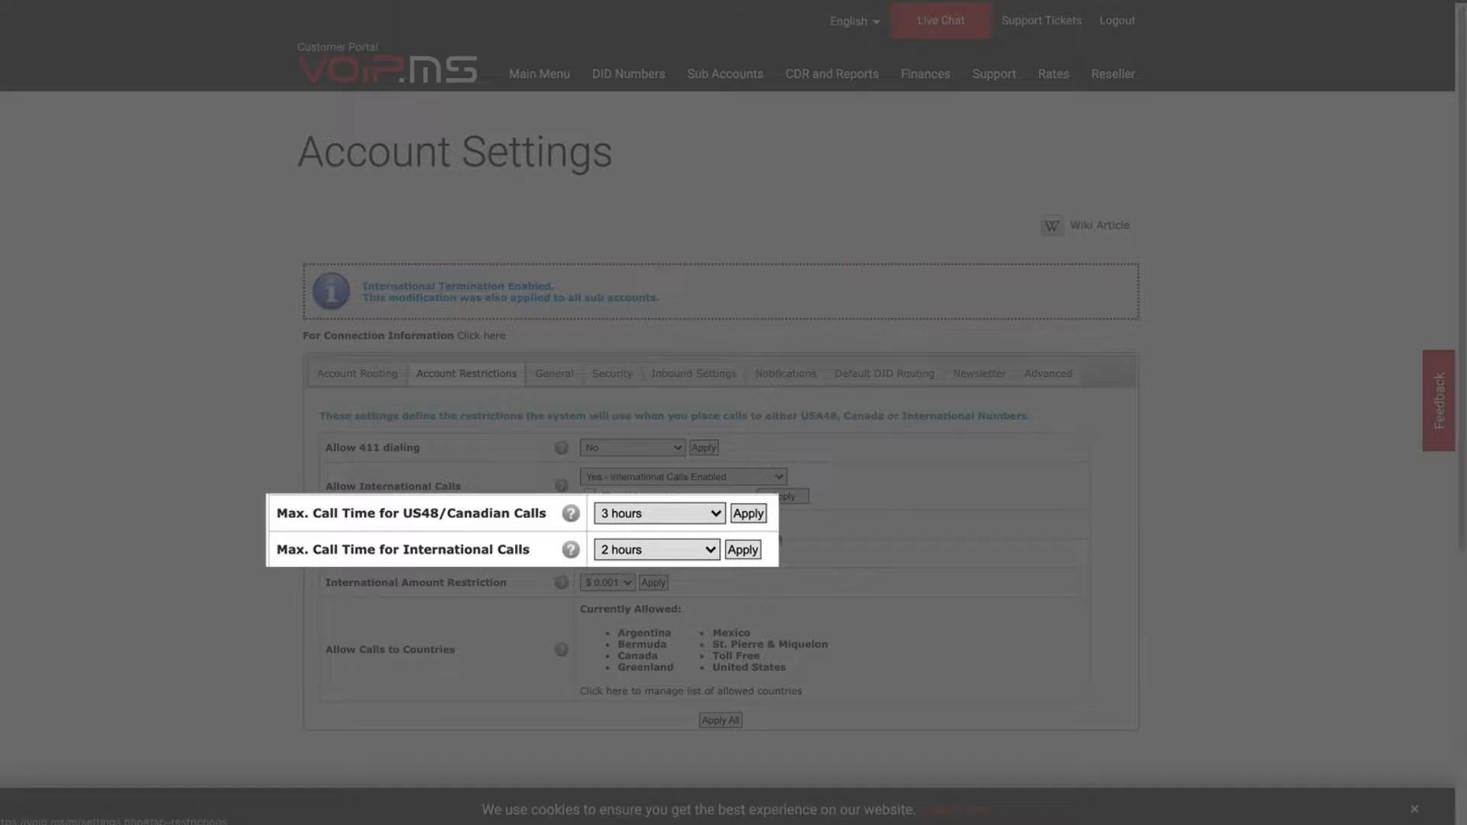
left_click(711, 551)
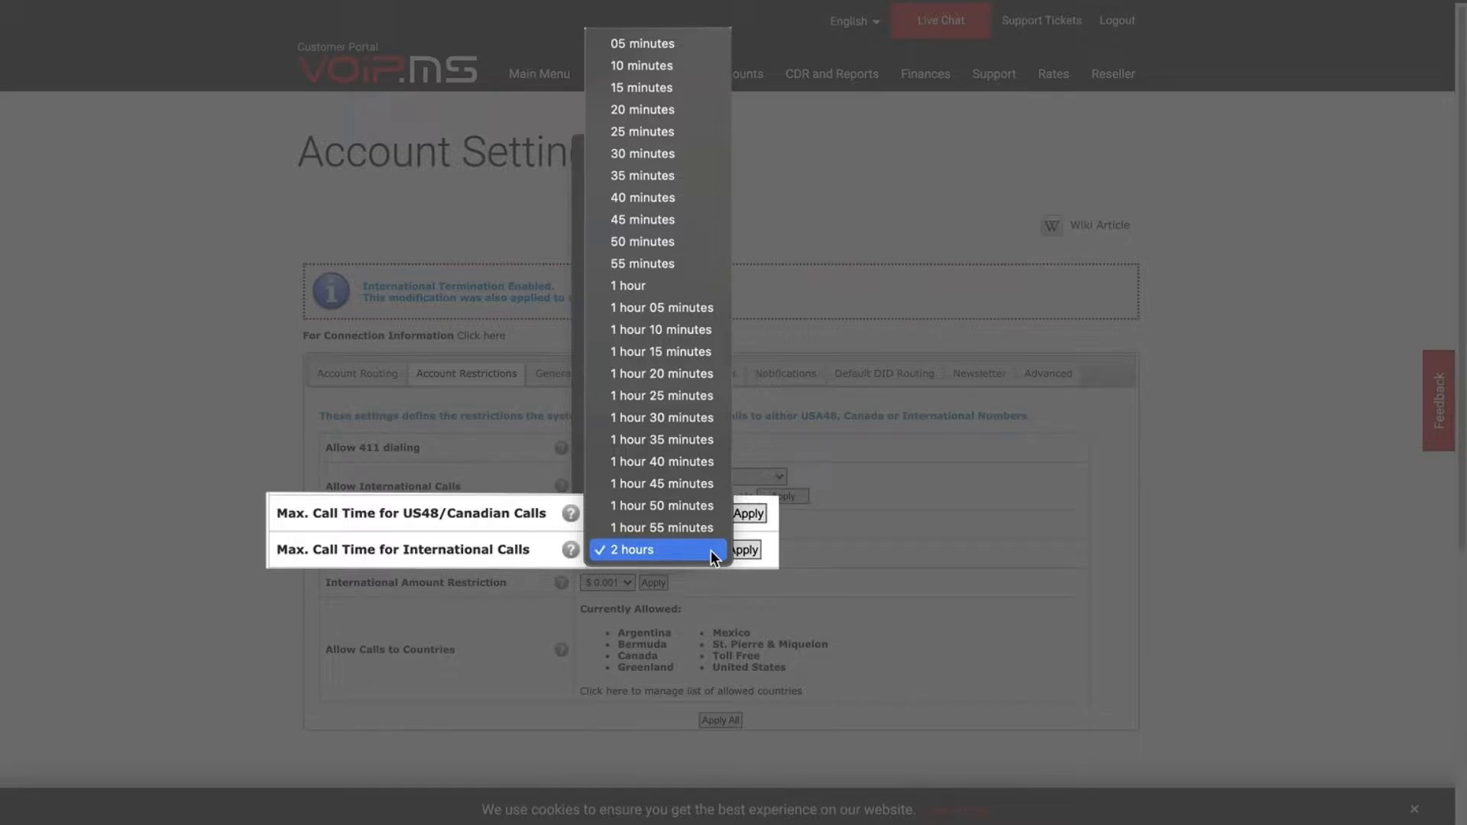
left_click(711, 551)
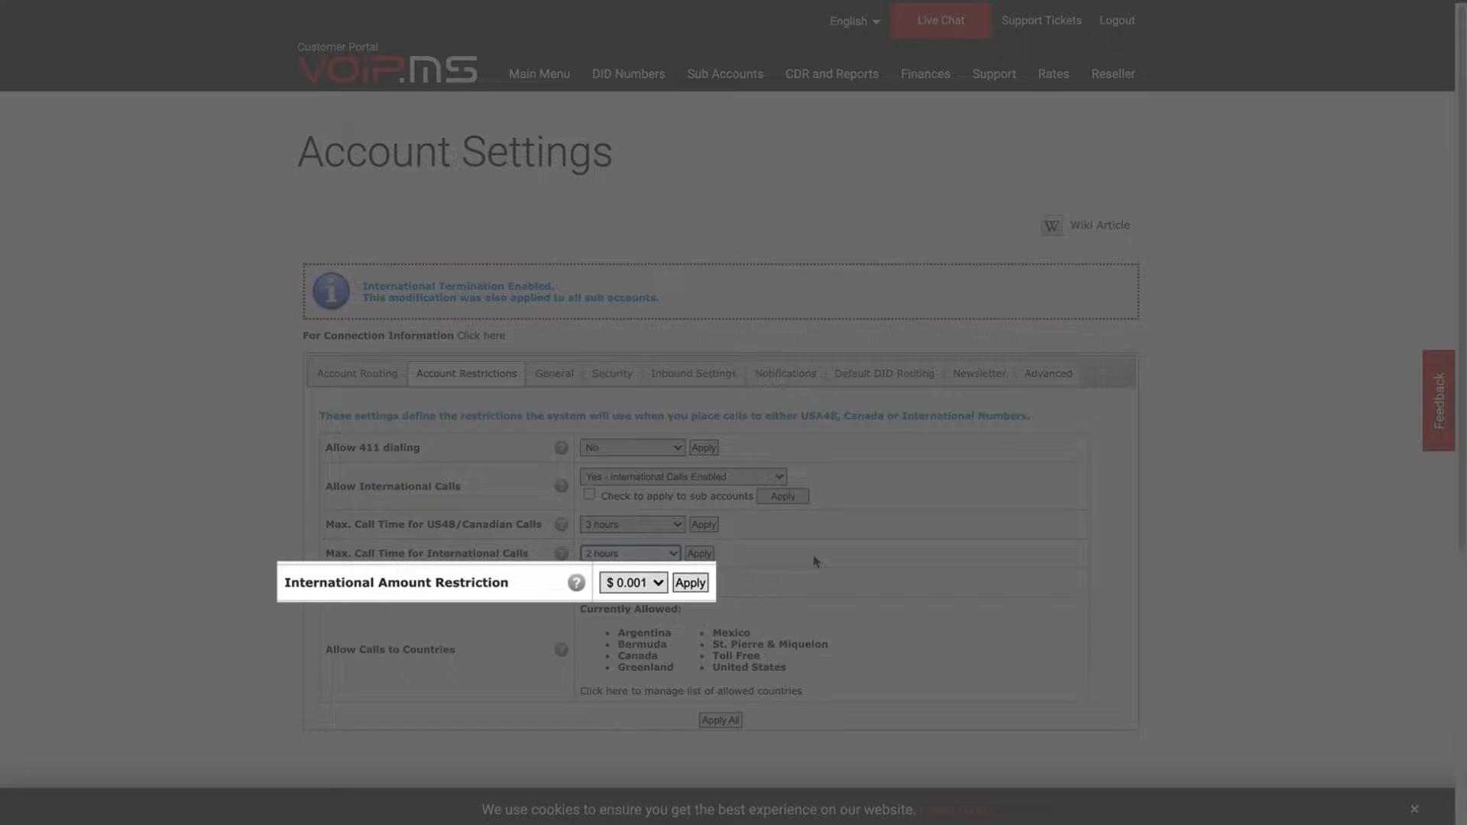
left_click(658, 587)
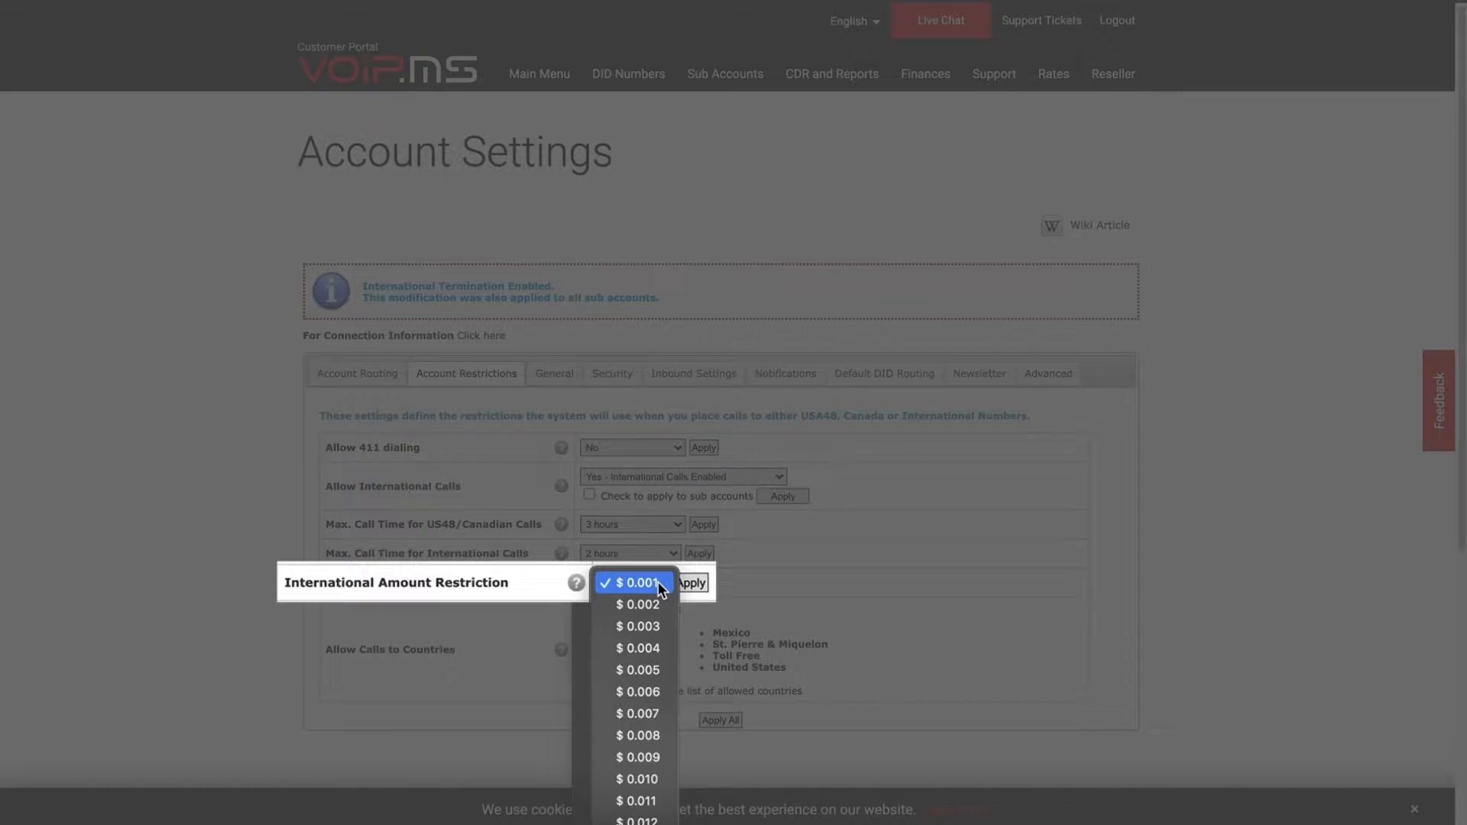
left_click(642, 583)
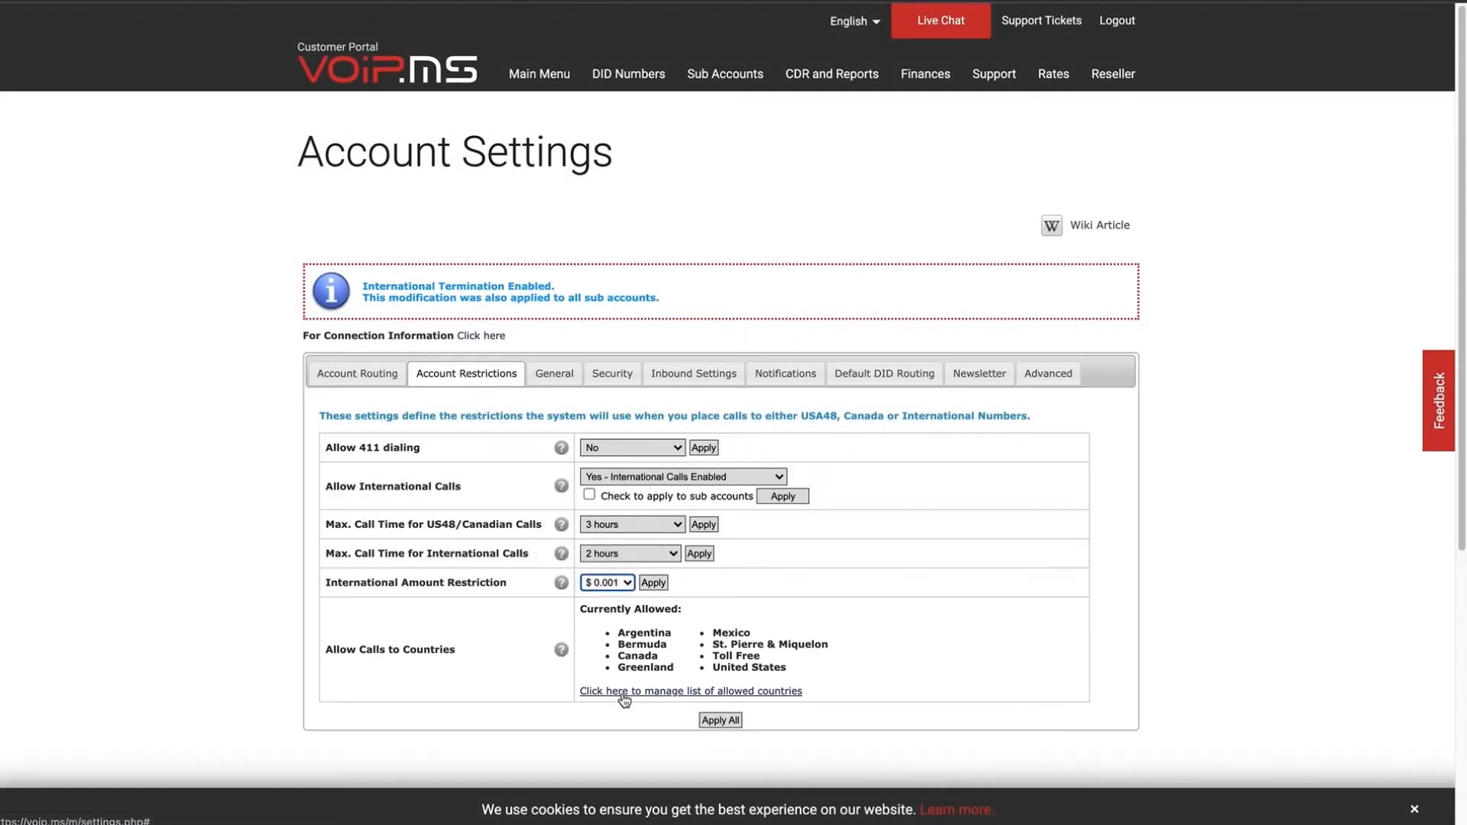
Update the North America allowed countries (Canada, United States, Toll Free) and save the selection.
left_click(631, 701)
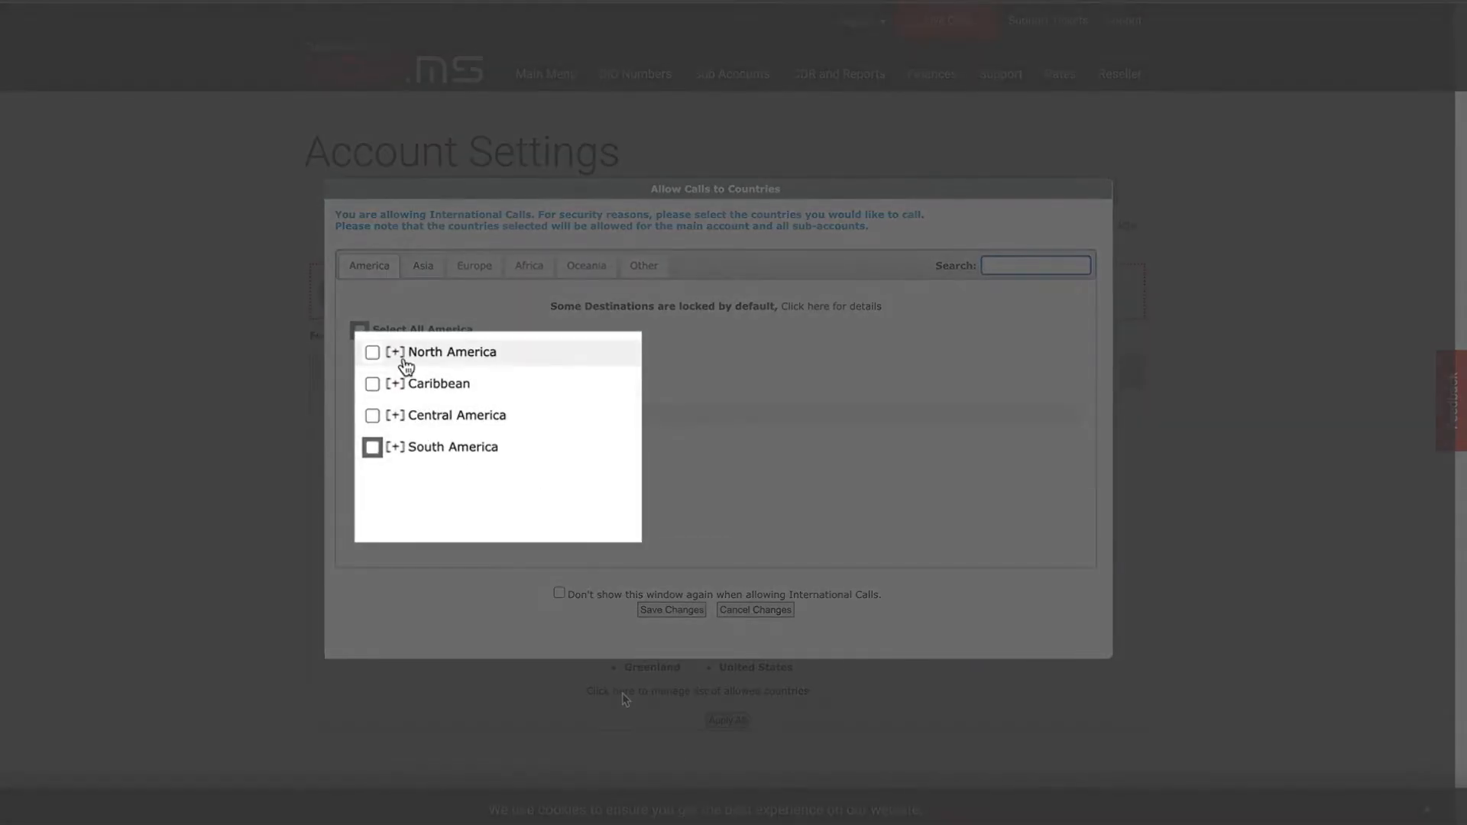
left_click(395, 353)
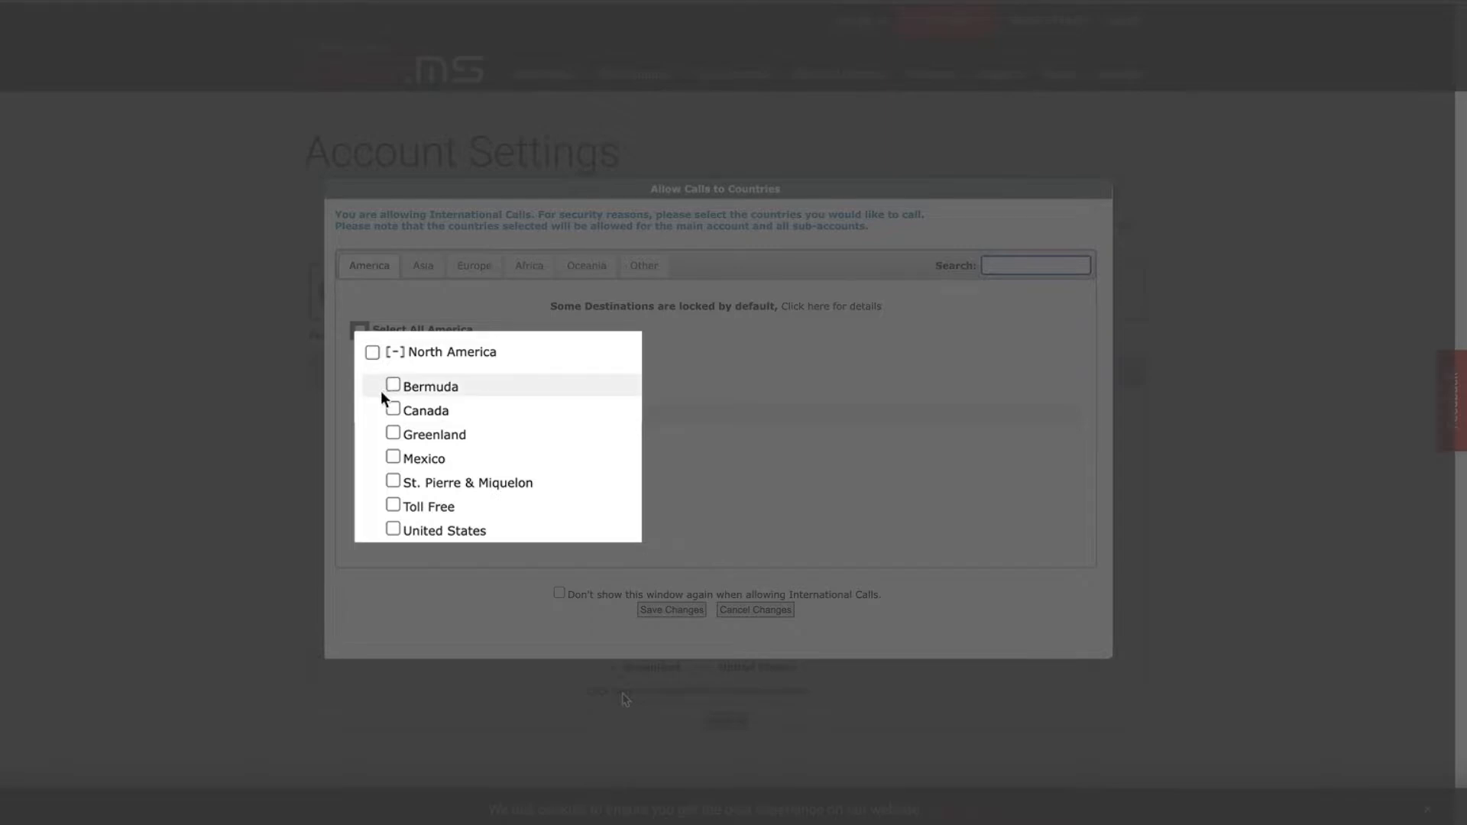
left_click(393, 409)
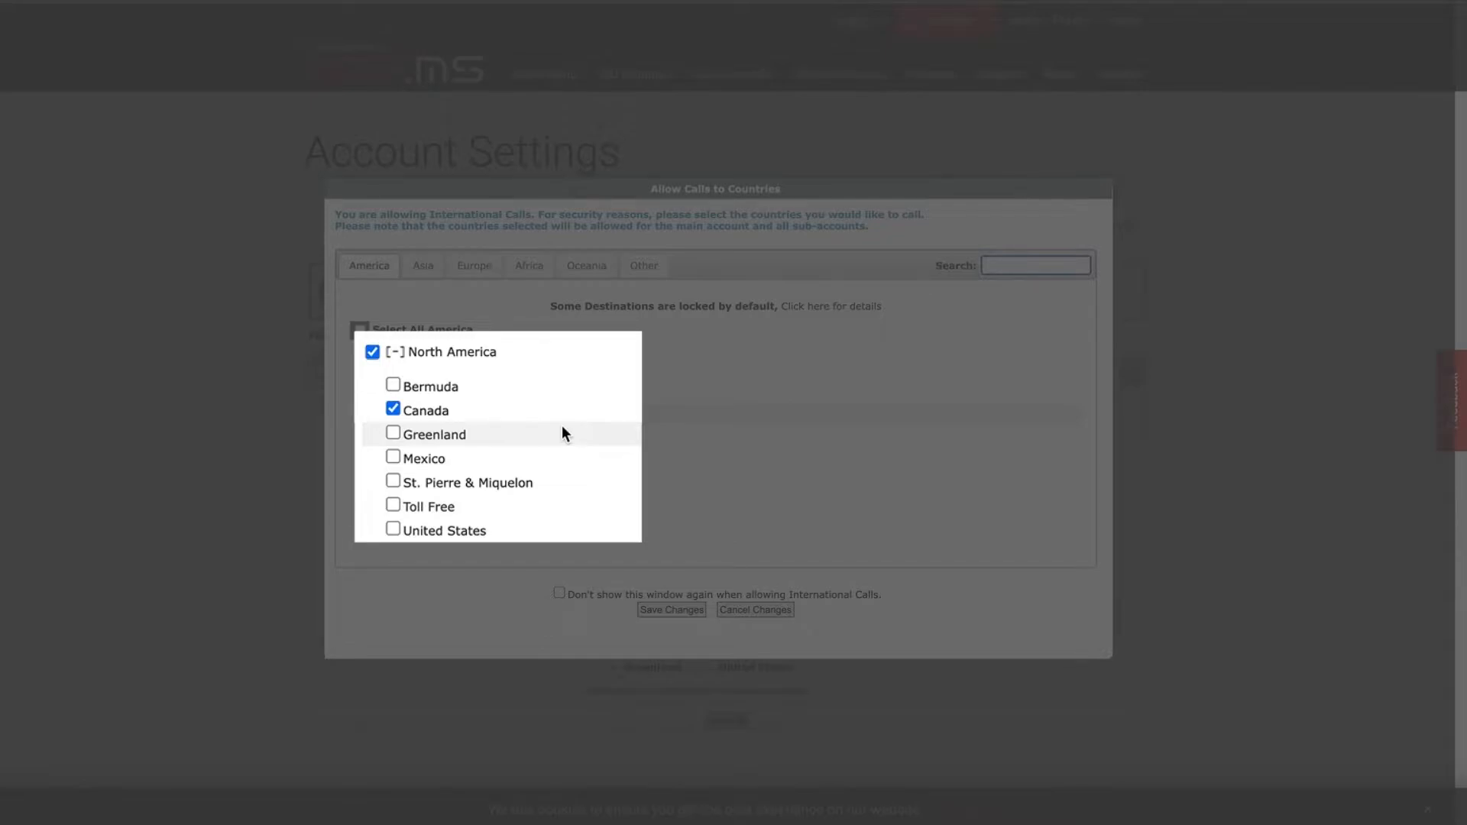
left_click(393, 529)
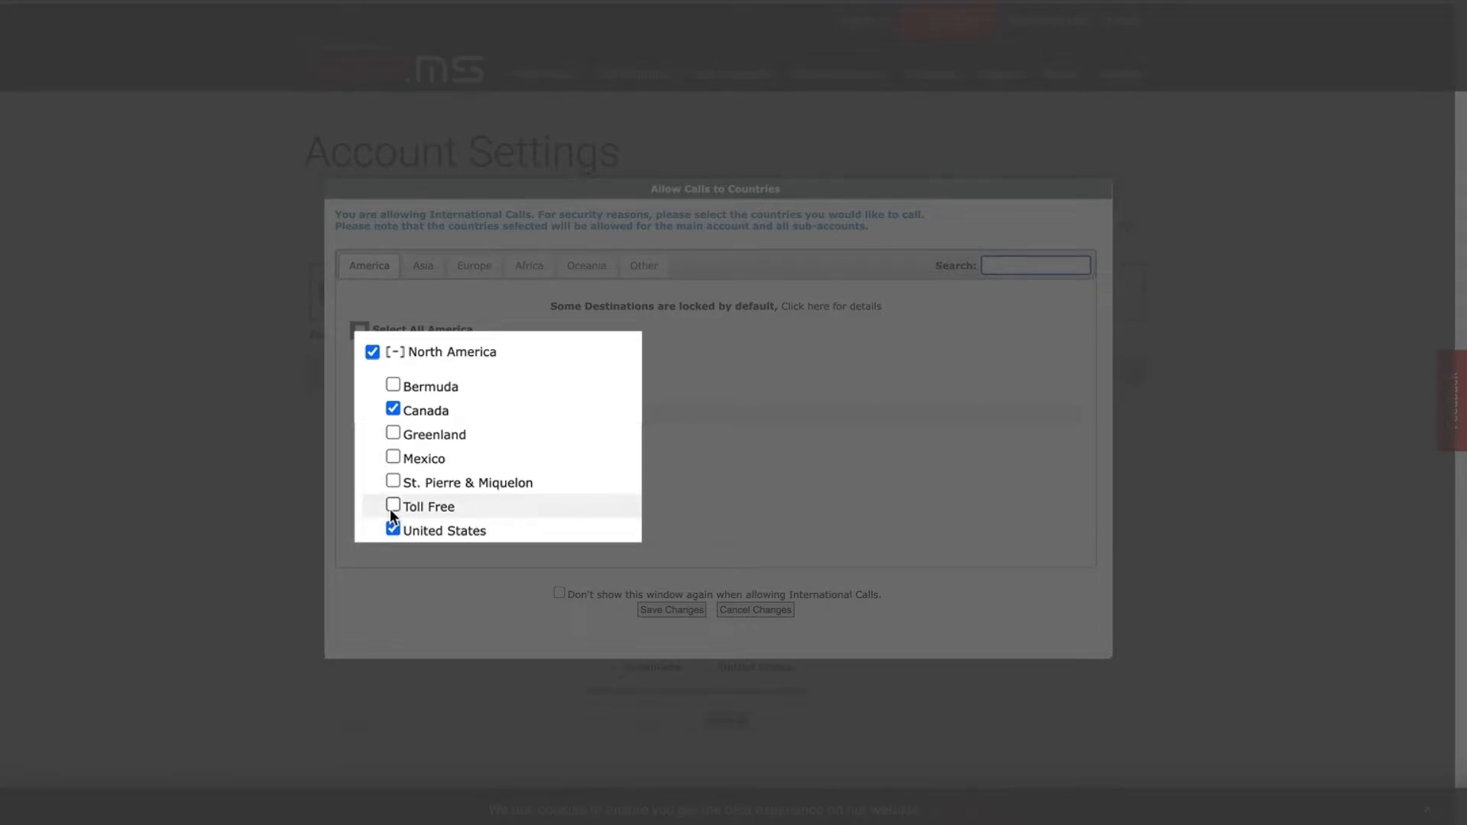
left_click(392, 507)
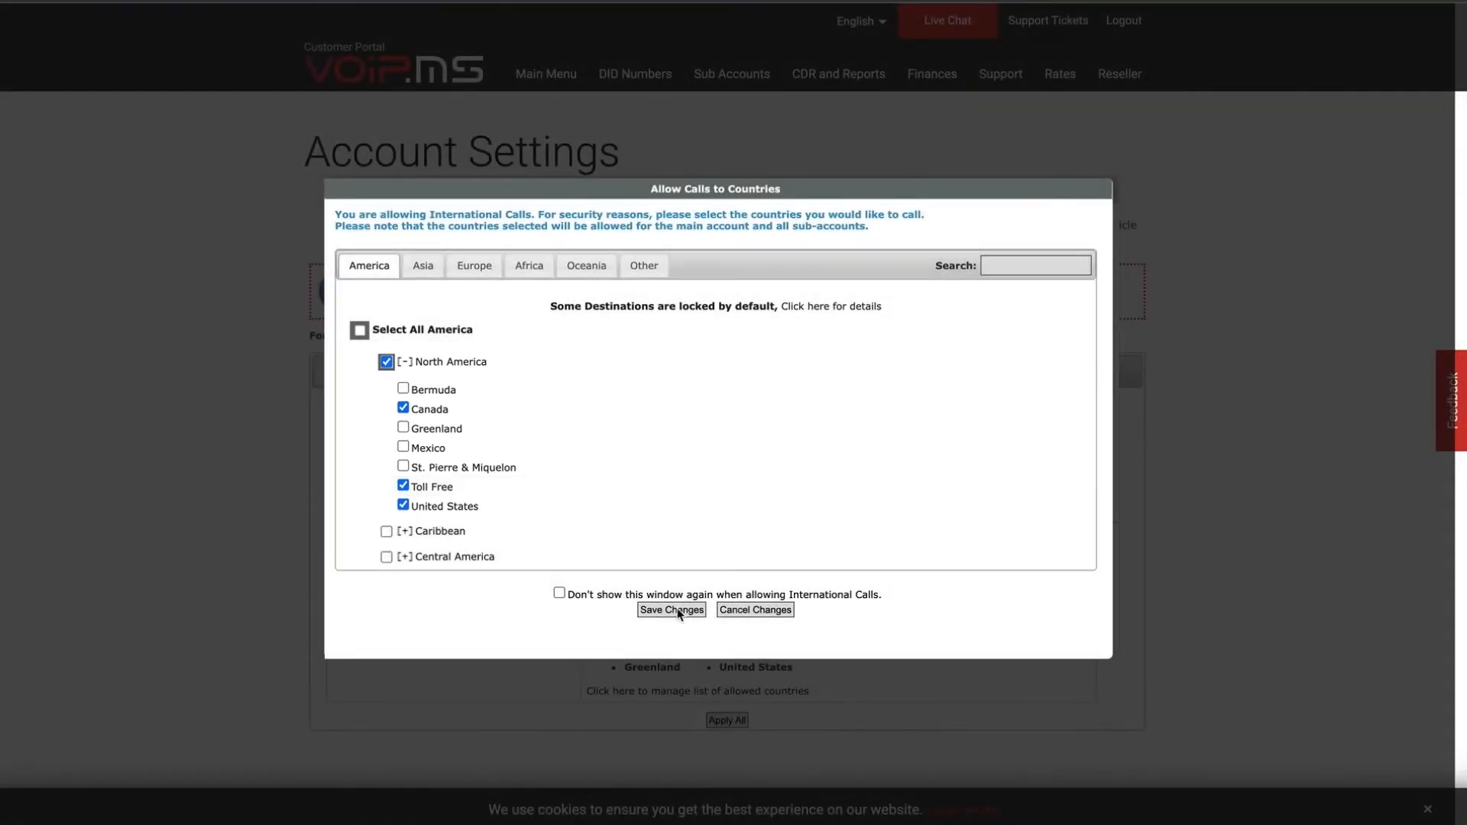
left_click(675, 609)
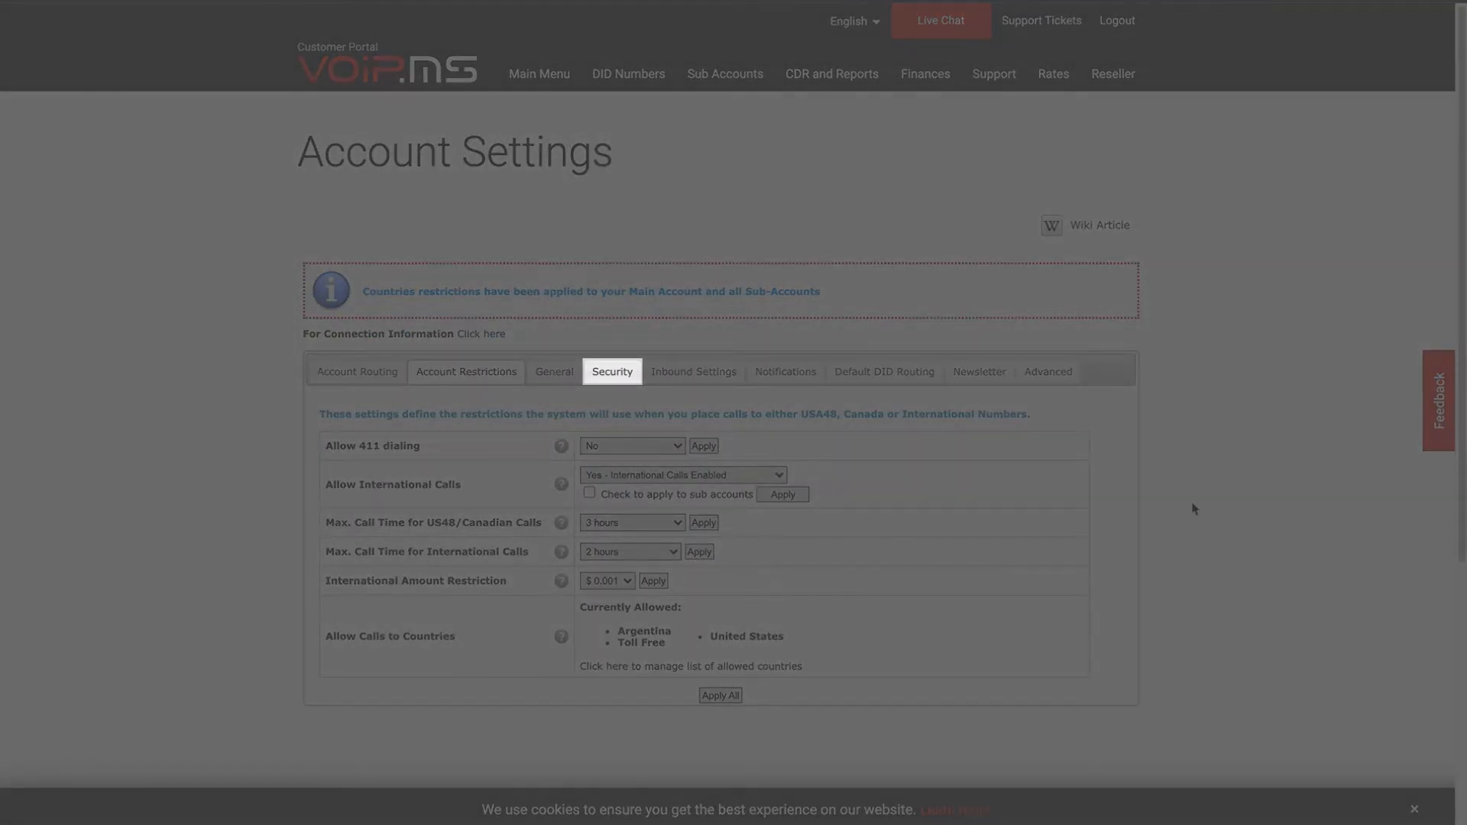
On the Security tab, review the allowed foreign IP list, then enable and apply Foreign IP Guard.
left_click(629, 373)
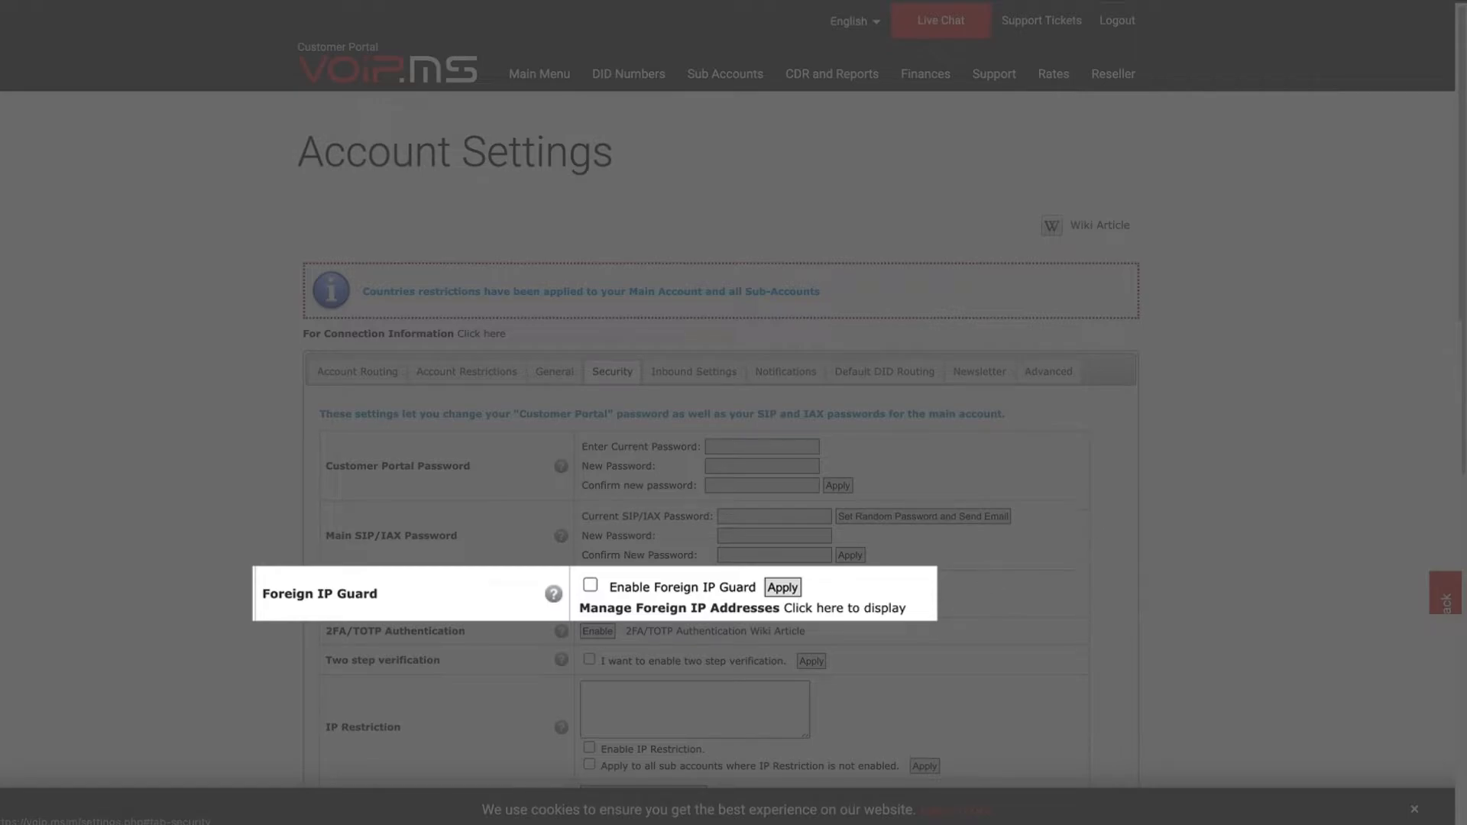
left_click(887, 609)
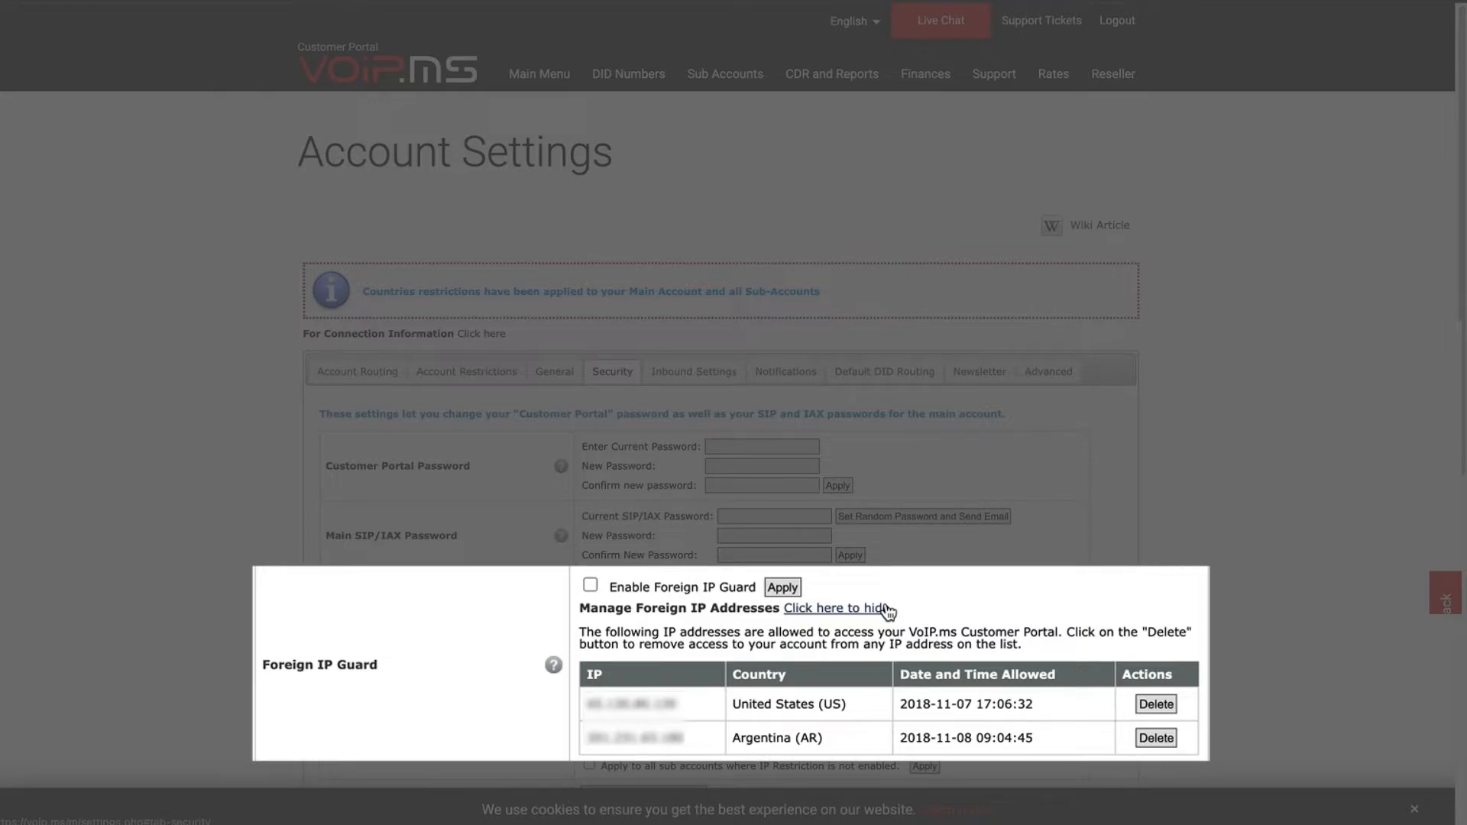
left_click(887, 609)
left_click(591, 587)
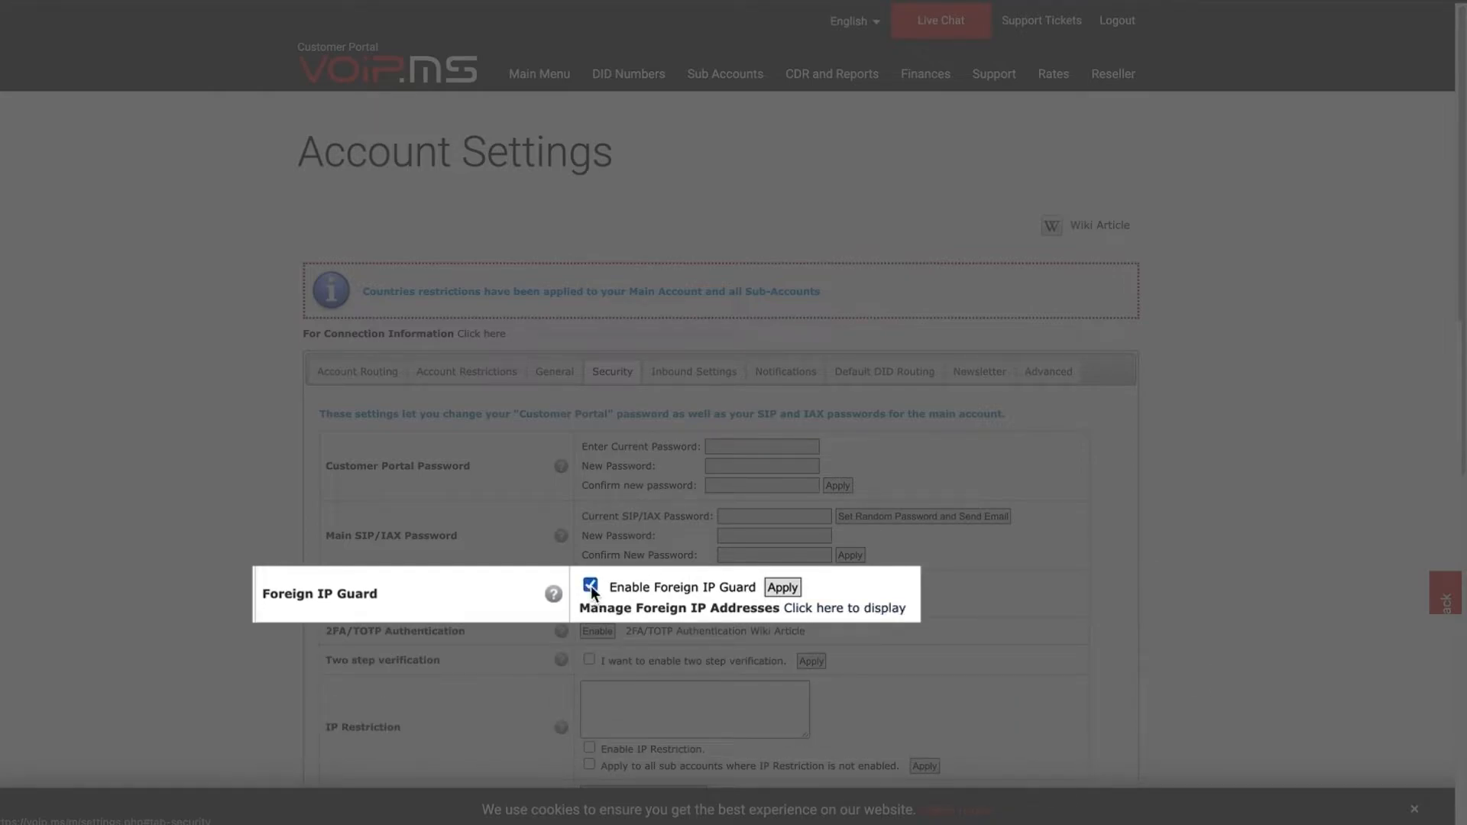
left_click(793, 589)
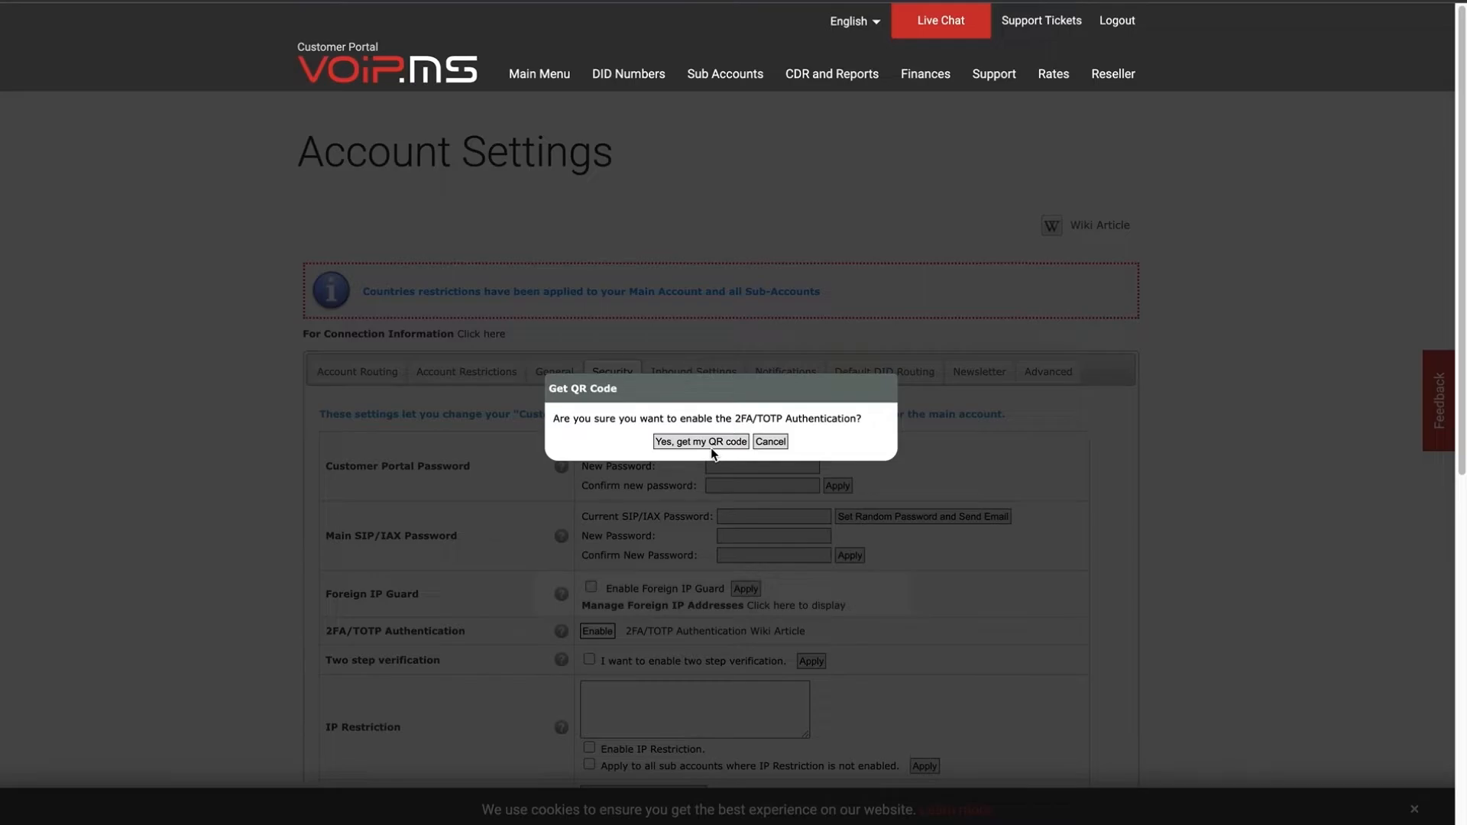
Request the 2FA QR code, then cancel the authenticator app setup.
left_click(710, 443)
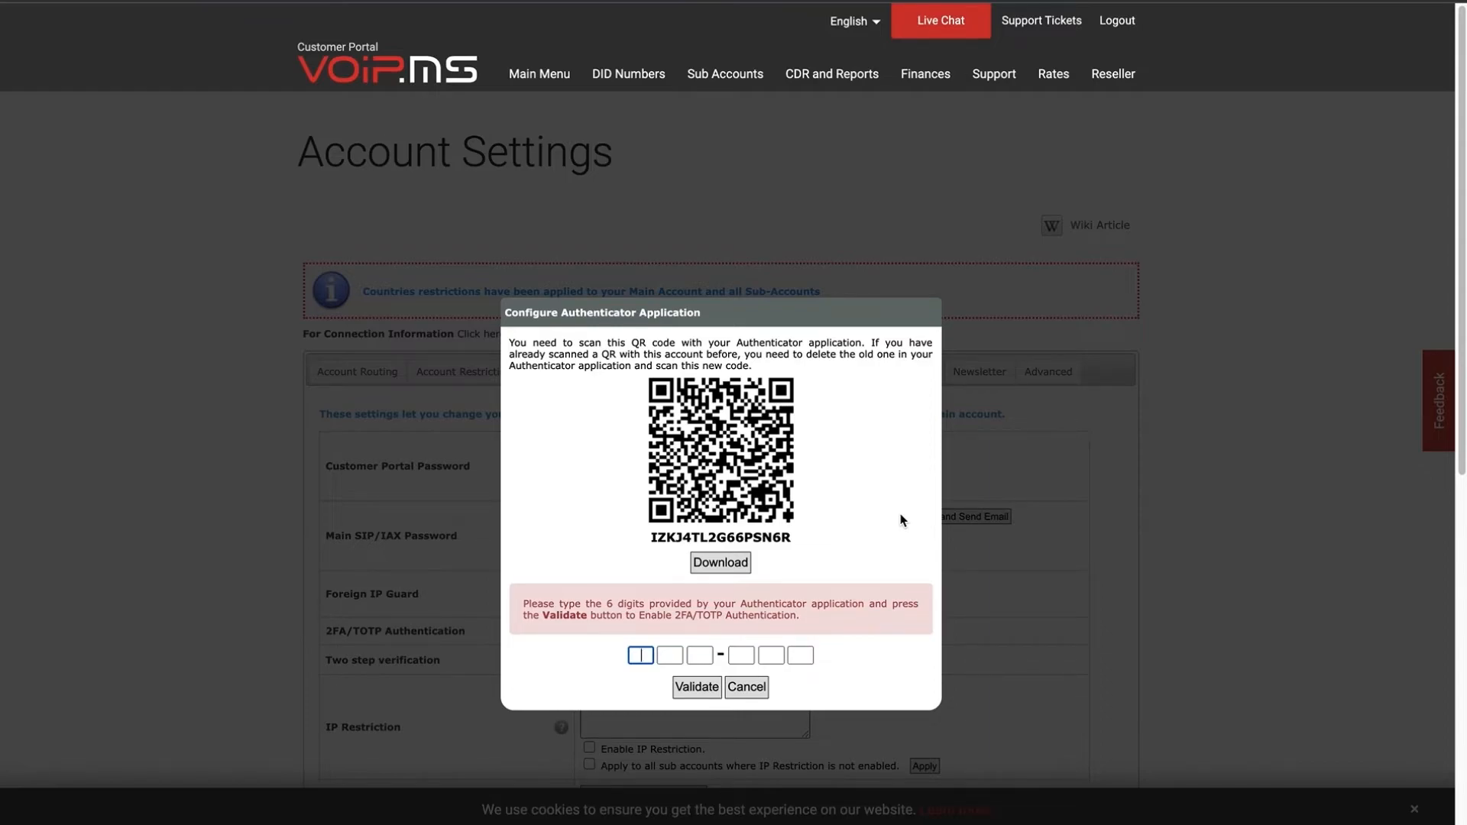
left_click(747, 687)
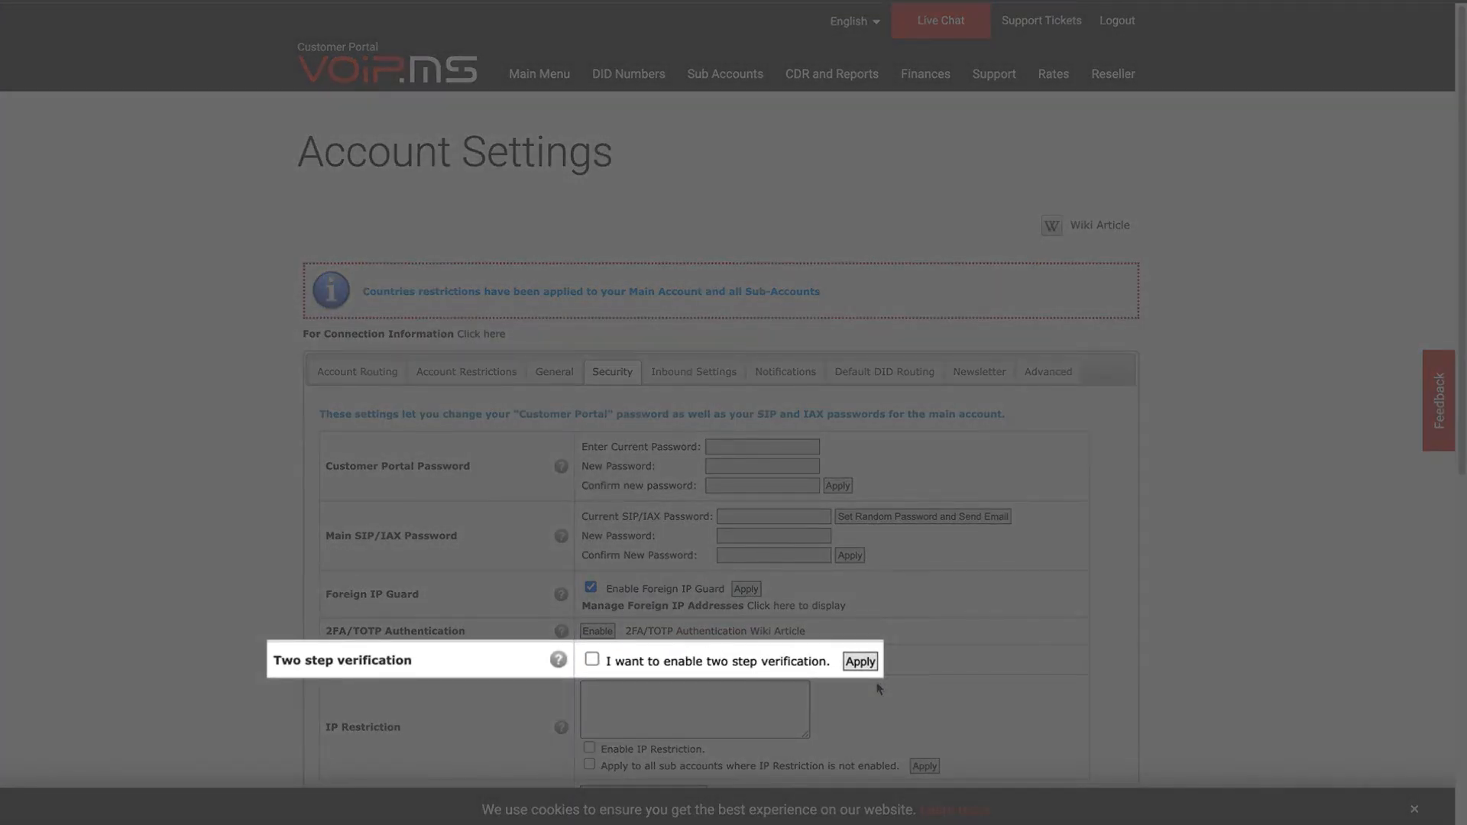
Turn on 'I want to enable two step verification' and apply it.
left_click(592, 659)
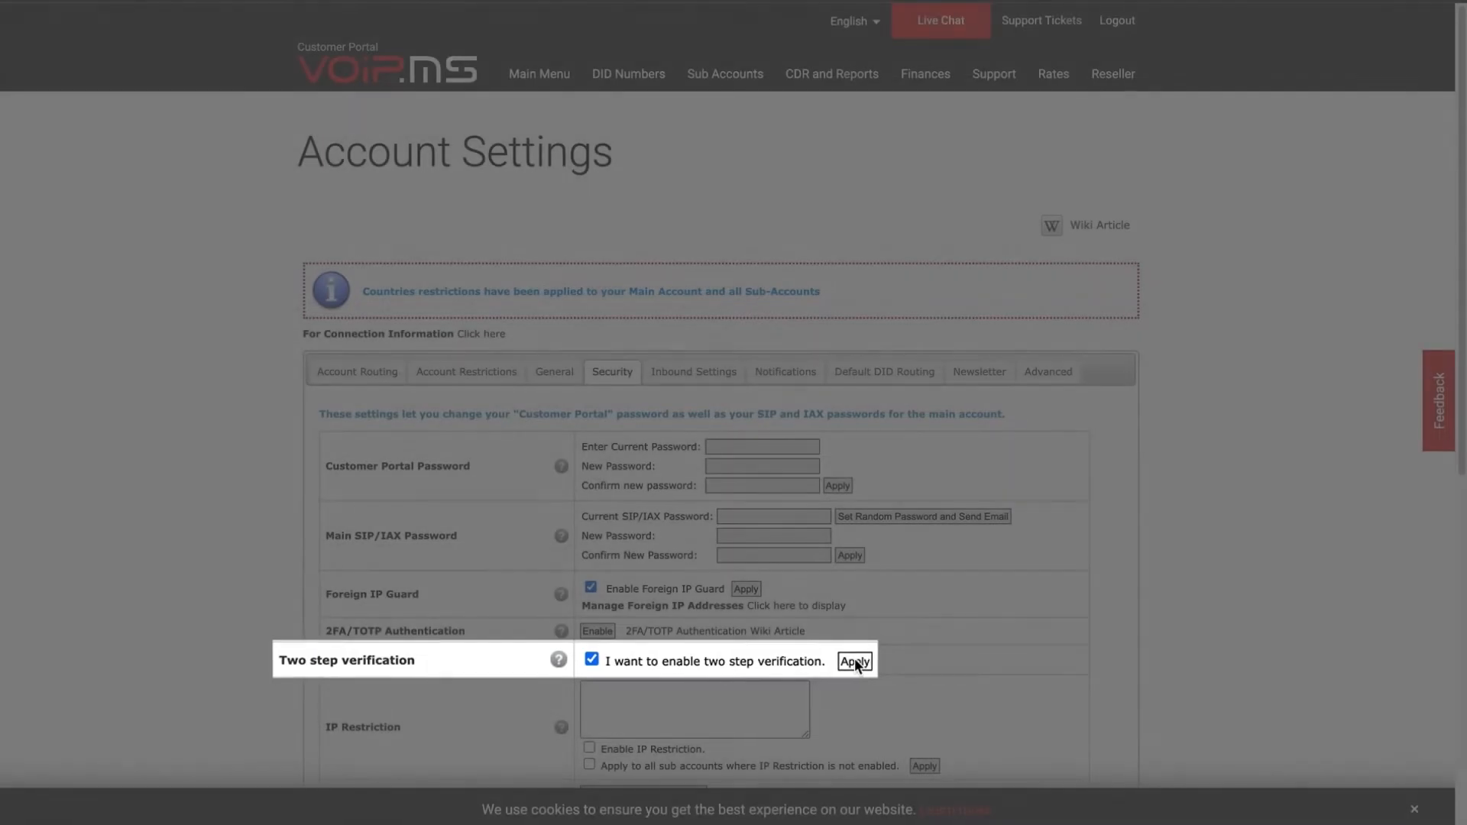
left_click(810, 661)
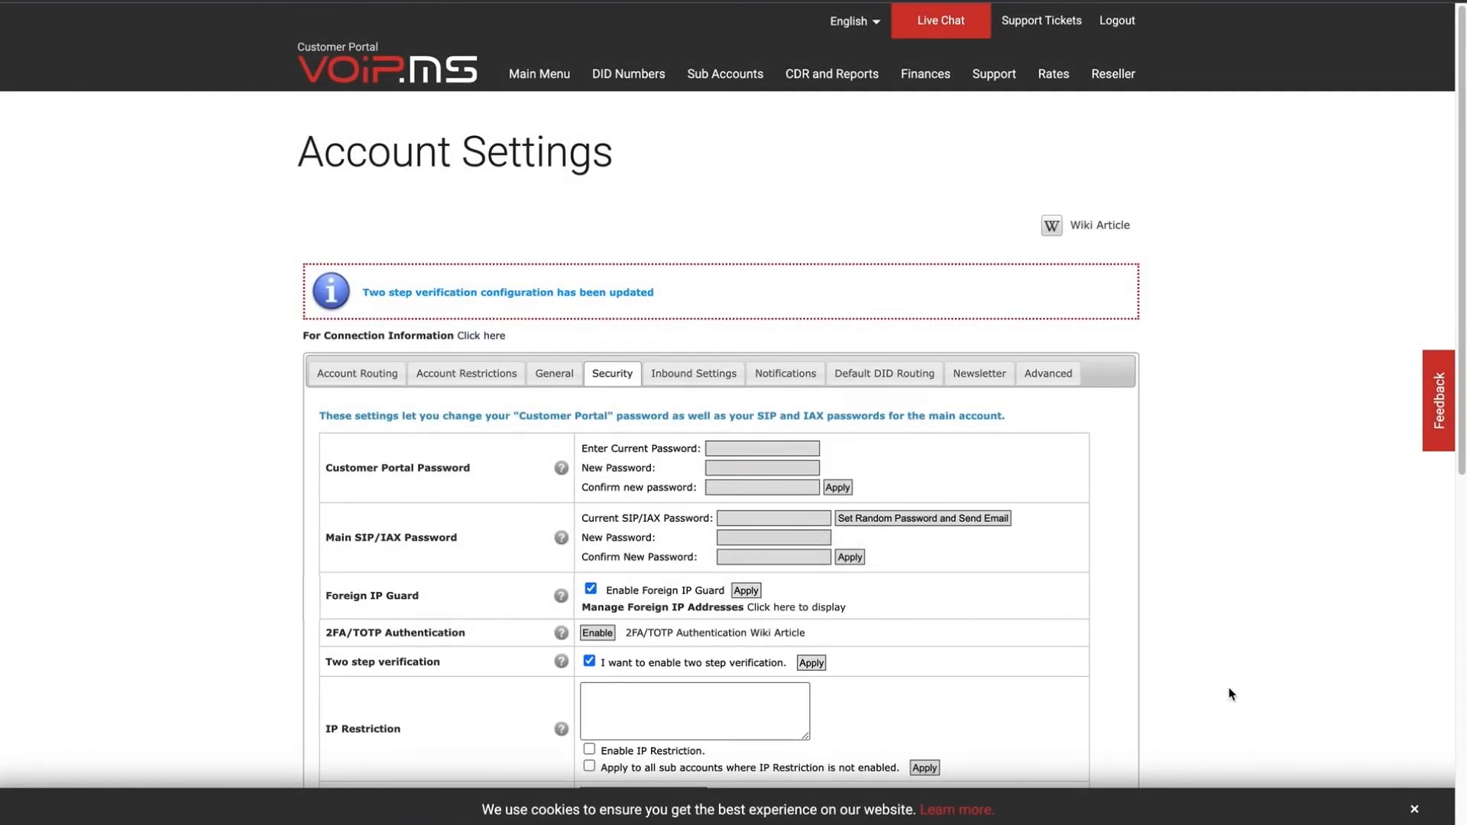
scroll(1230, 693, "down", 1)
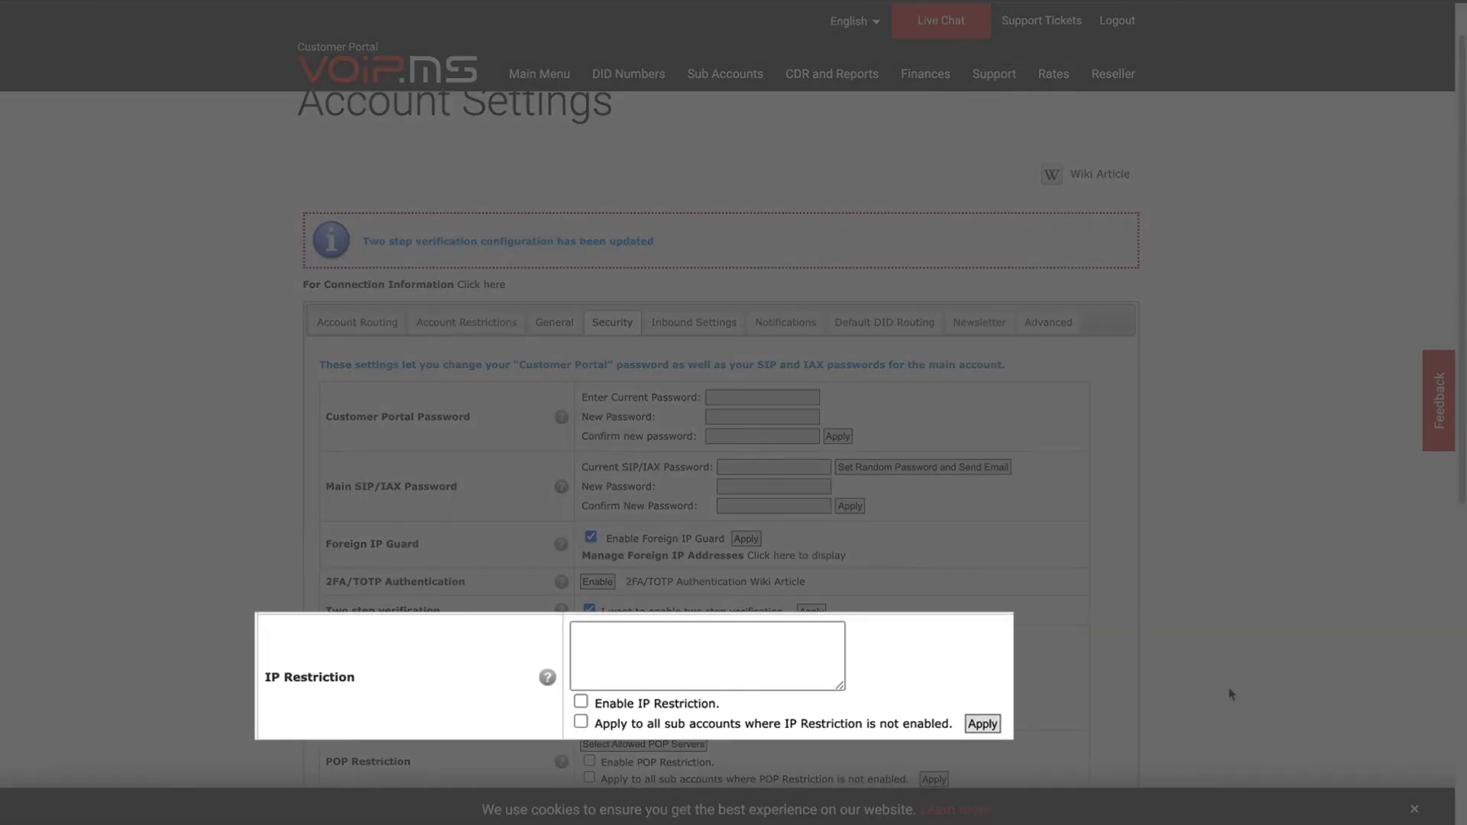
Enable IP Restriction with 192.168.0.1 as the allowed address.
left_click(581, 702)
left_click(639, 654)
type("192.168.0.1")
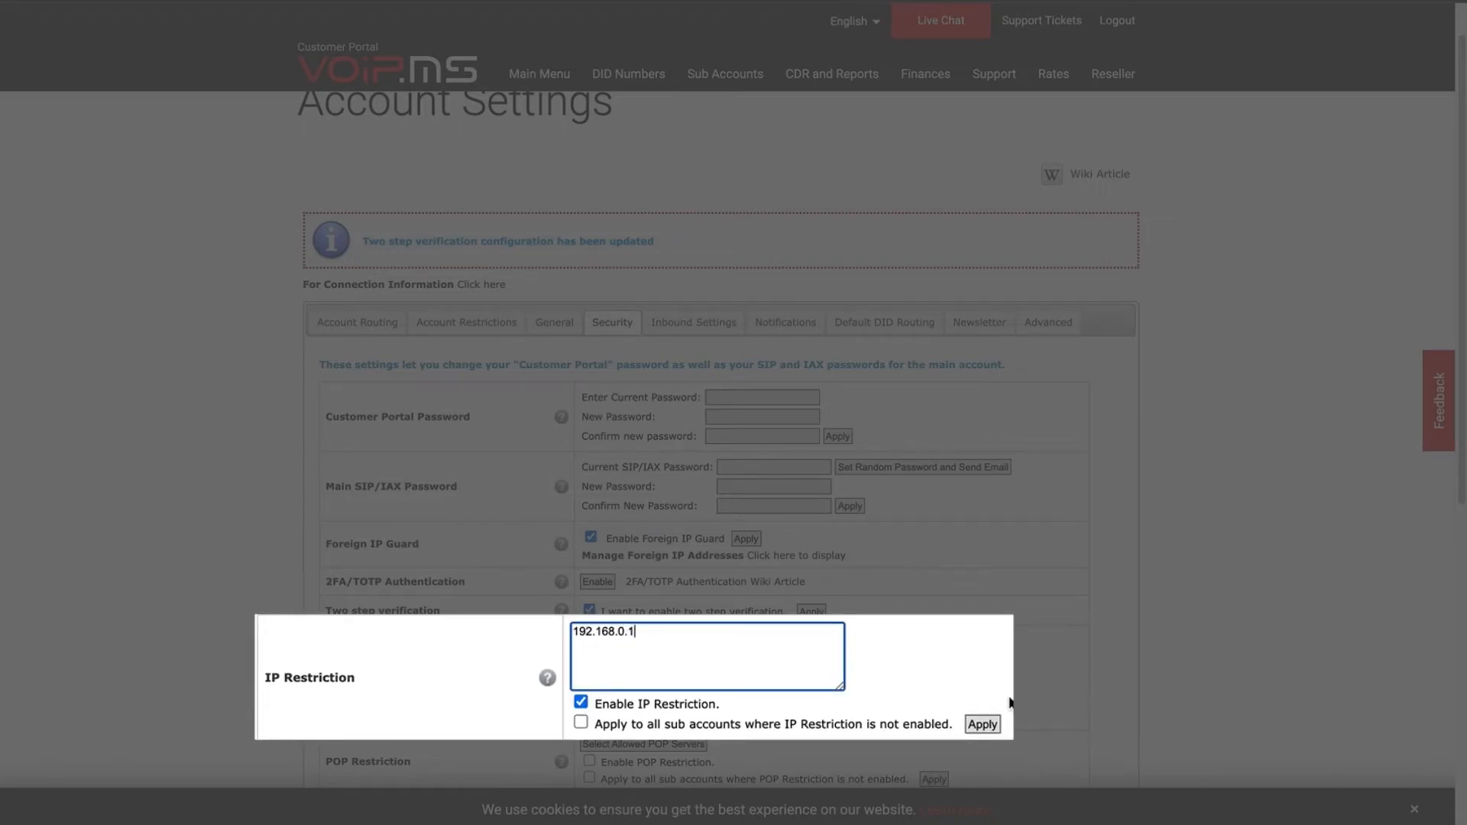
scroll(948, 700, "down", 1)
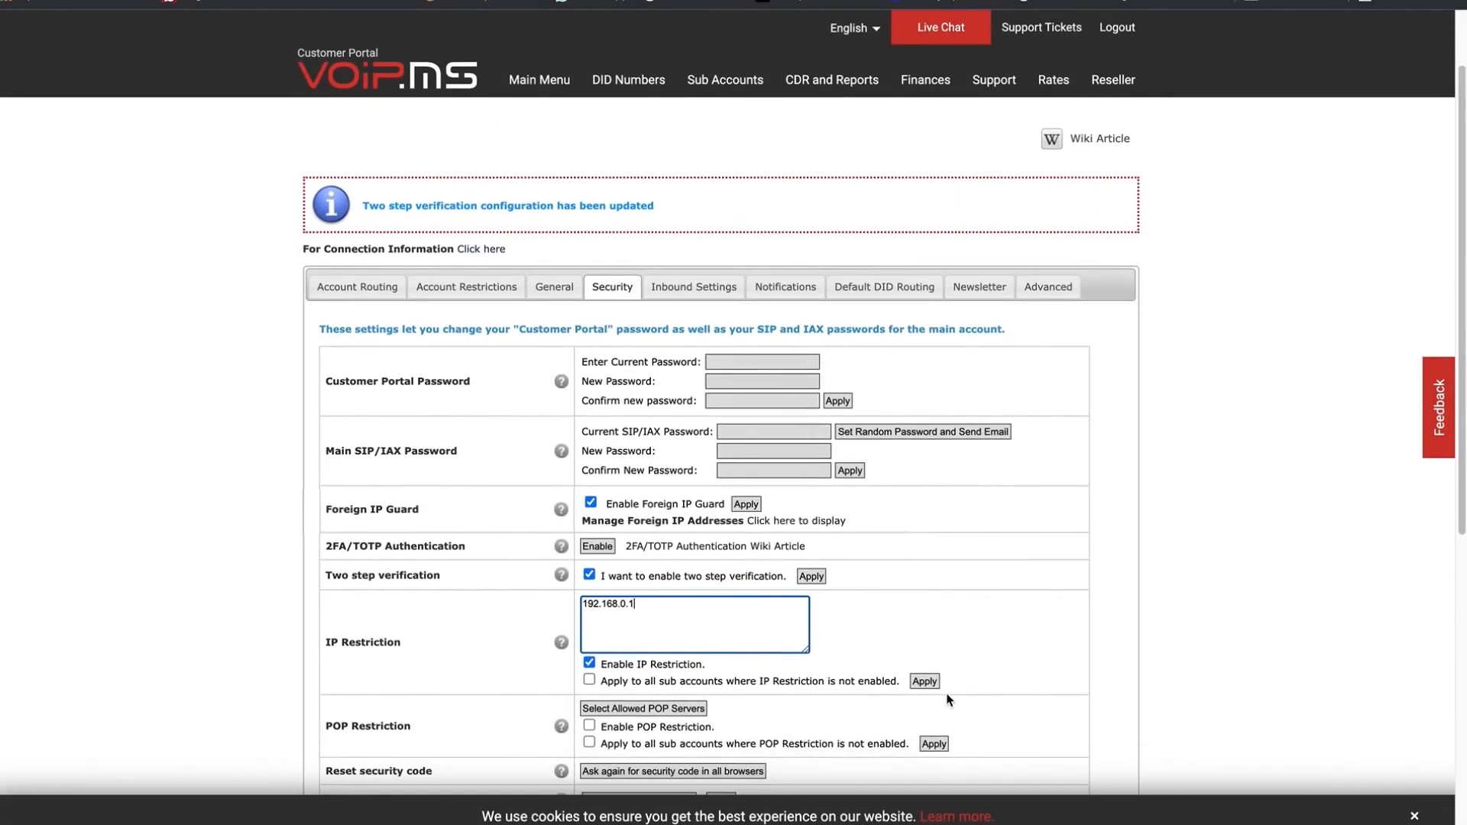
scroll(948, 700, "down", 1)
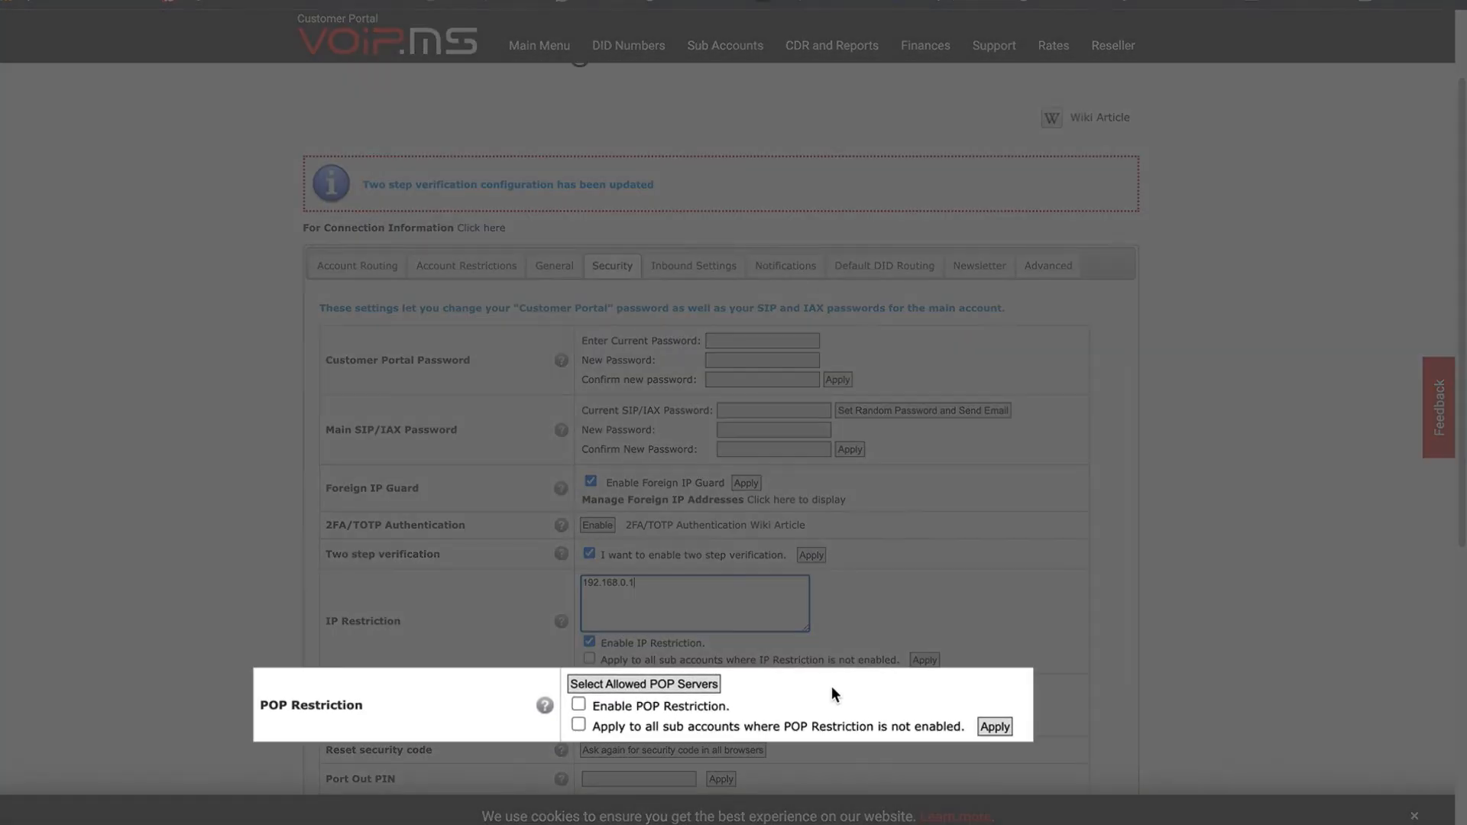
Enable POP Restriction and save Atlanta-1 as the allowed POP server.
left_click(574, 705)
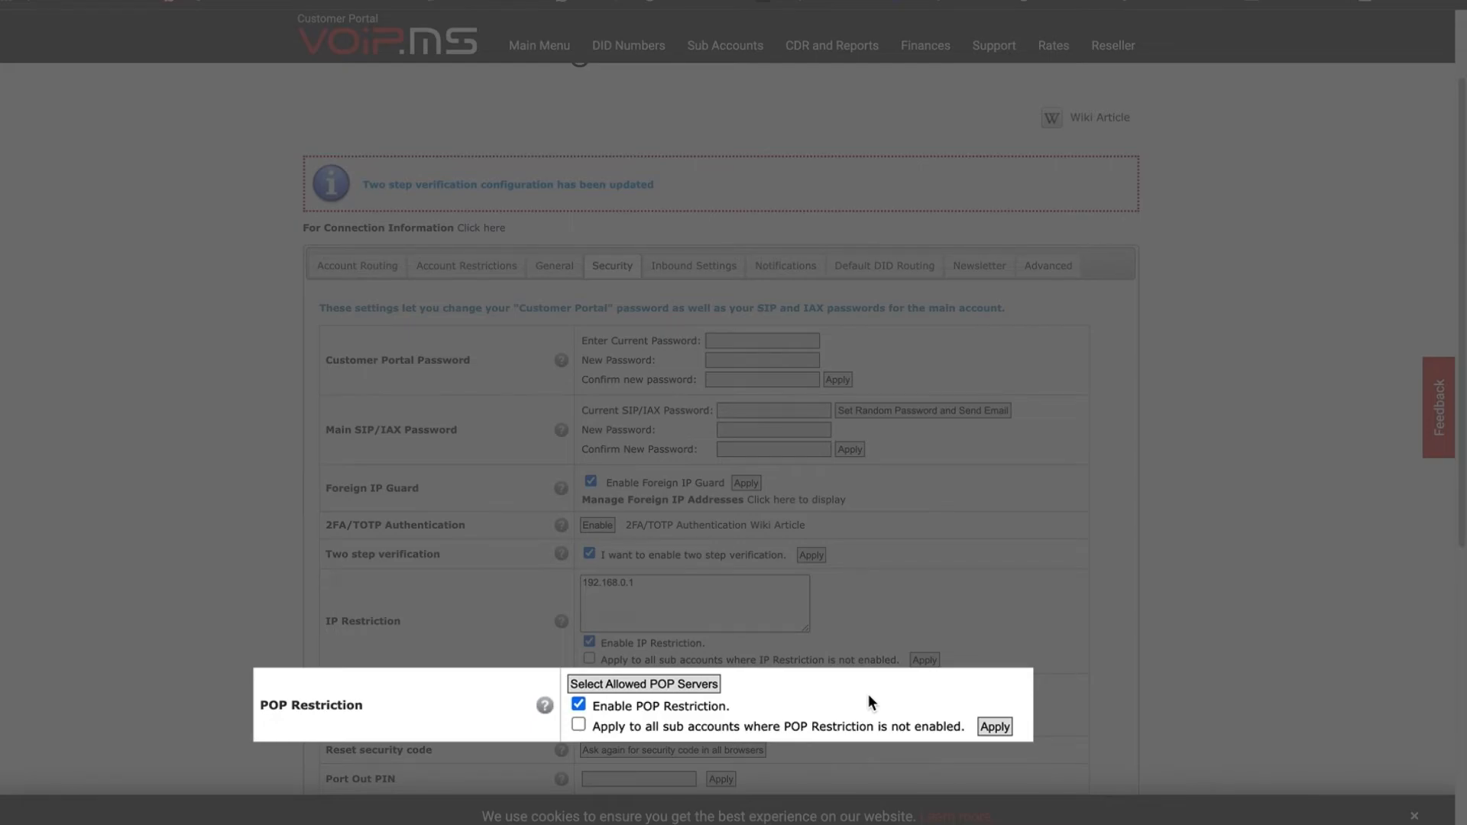
left_click(695, 687)
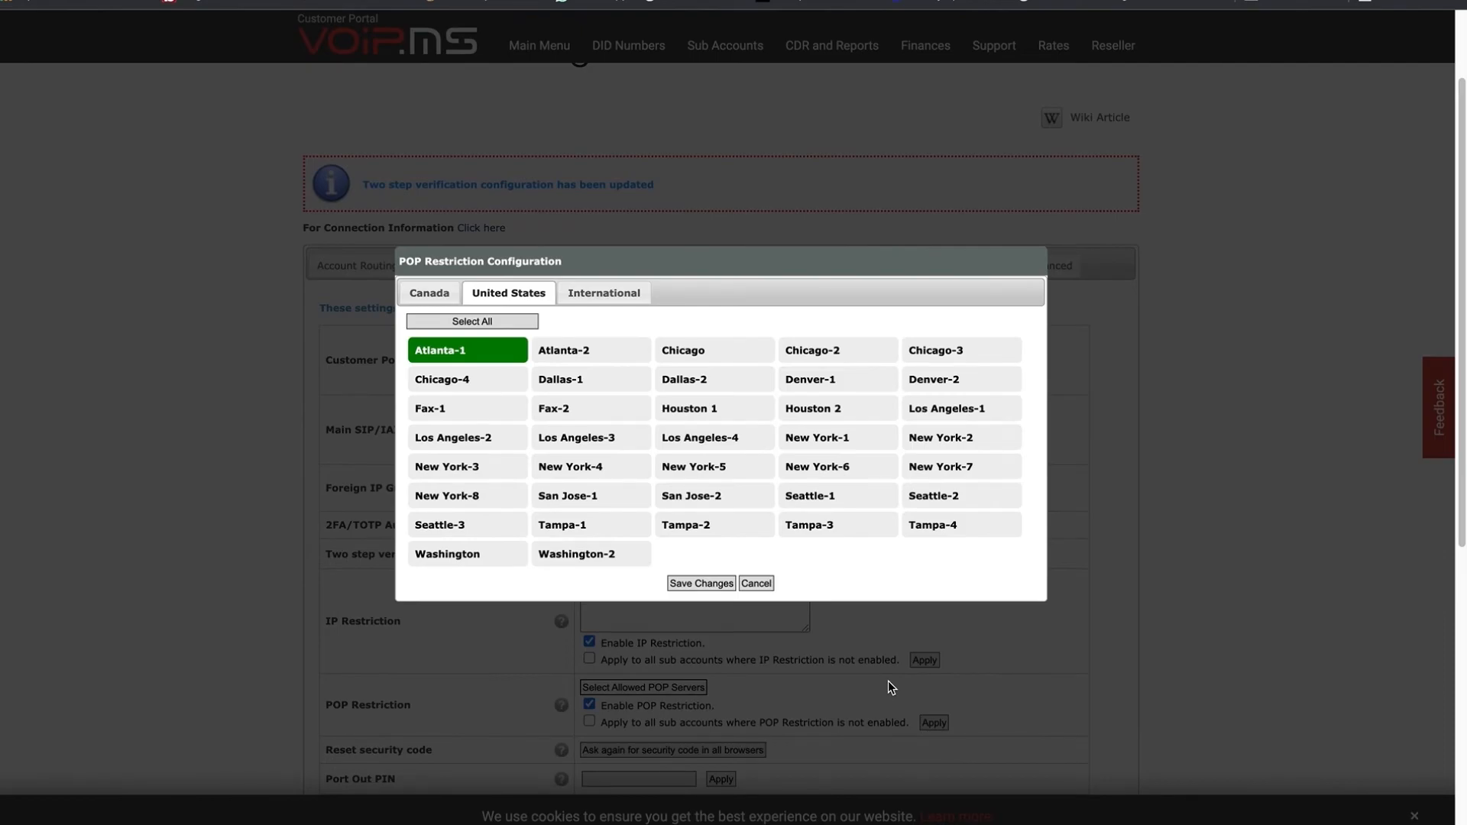
left_click(713, 583)
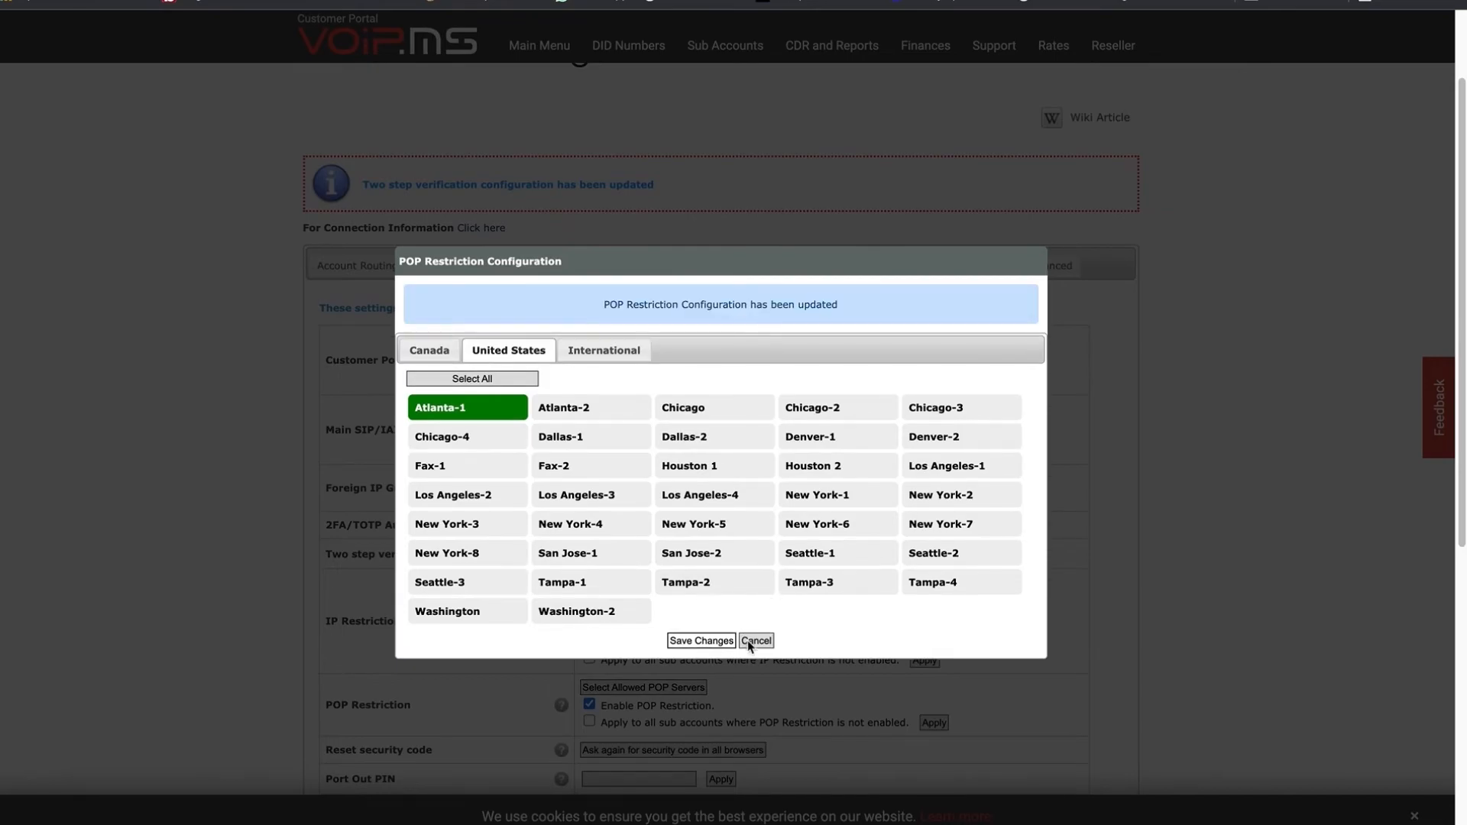
left_click(756, 641)
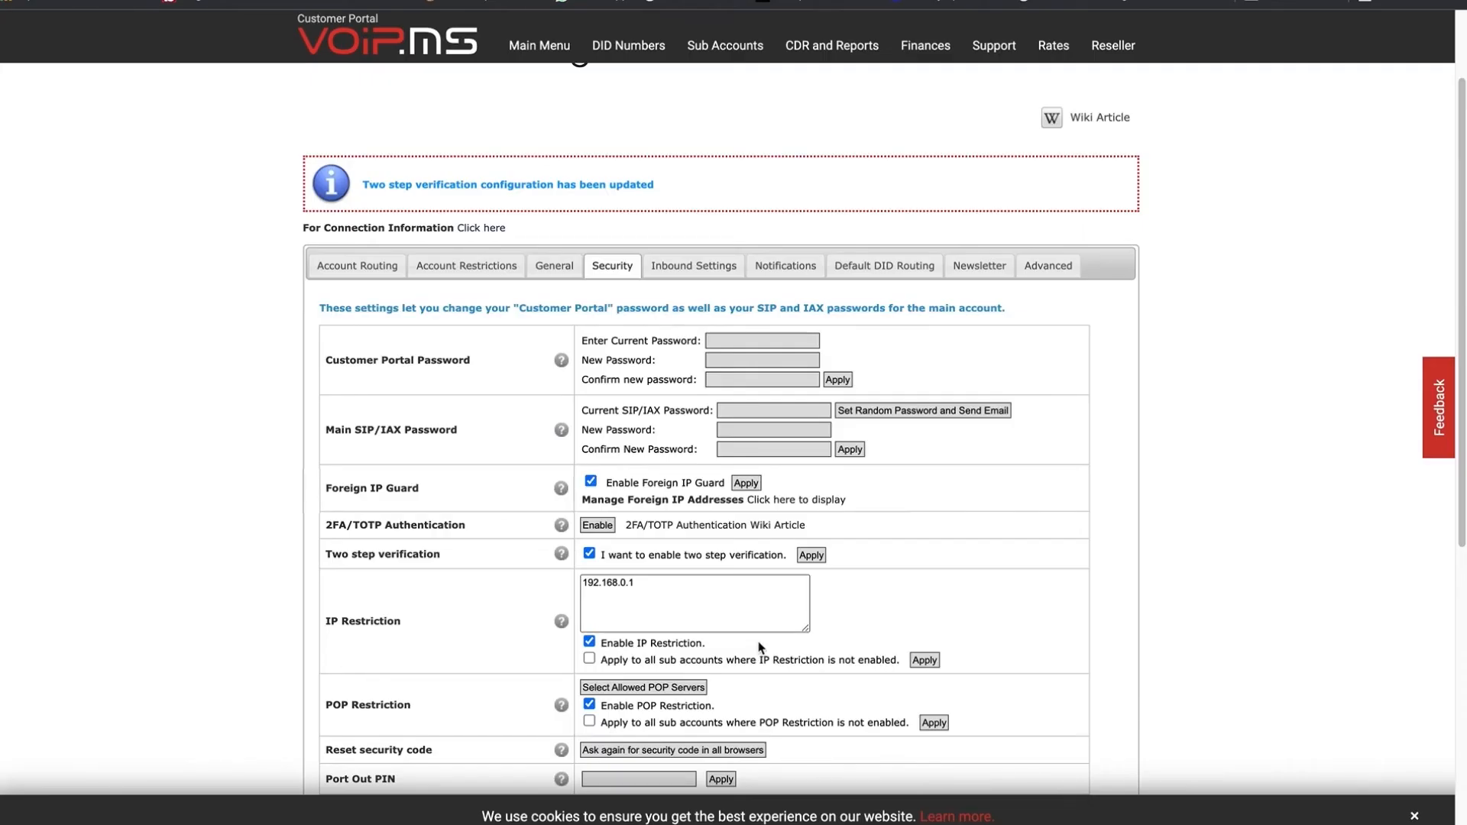